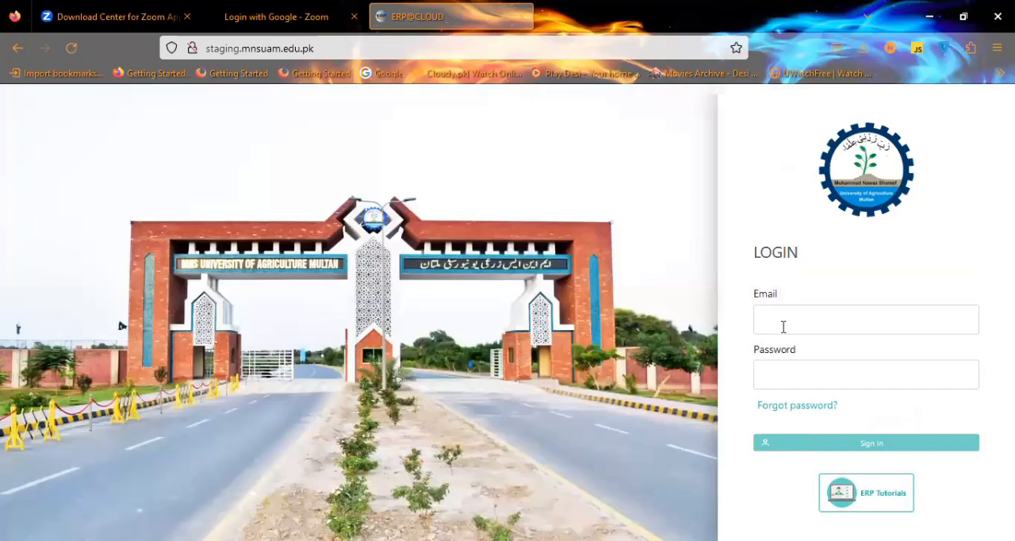
# Enter the account's e-mail address in the login form.
pyautogui.click(782, 327)
pyautogui.click(782, 327)
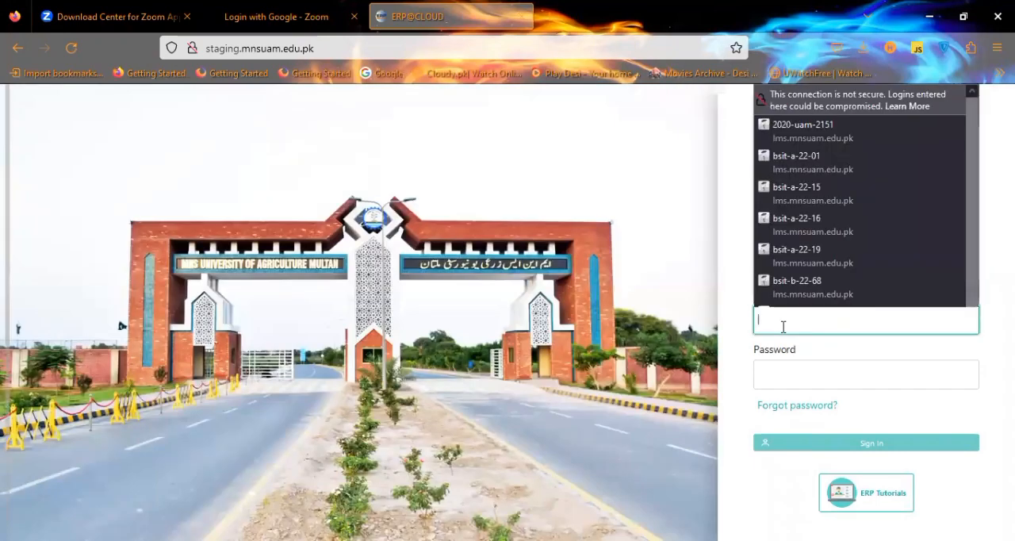
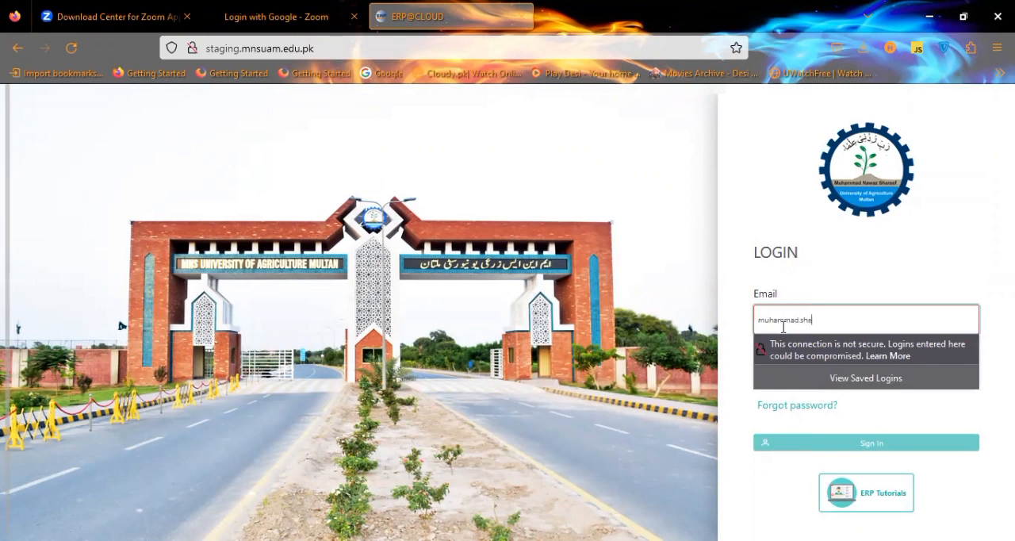
pyautogui.press('Tab')
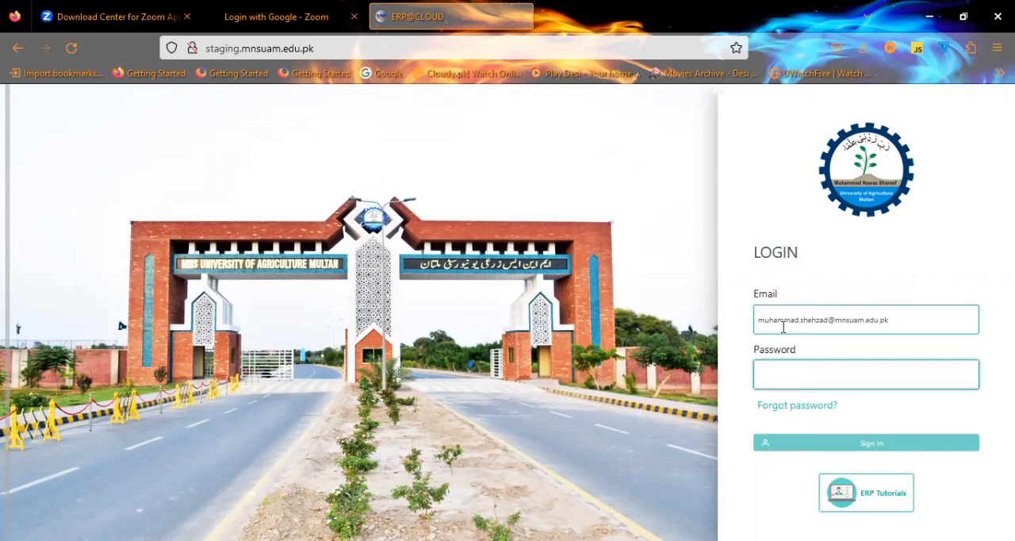
# Enter the account password and sign in.
pyautogui.write('********')
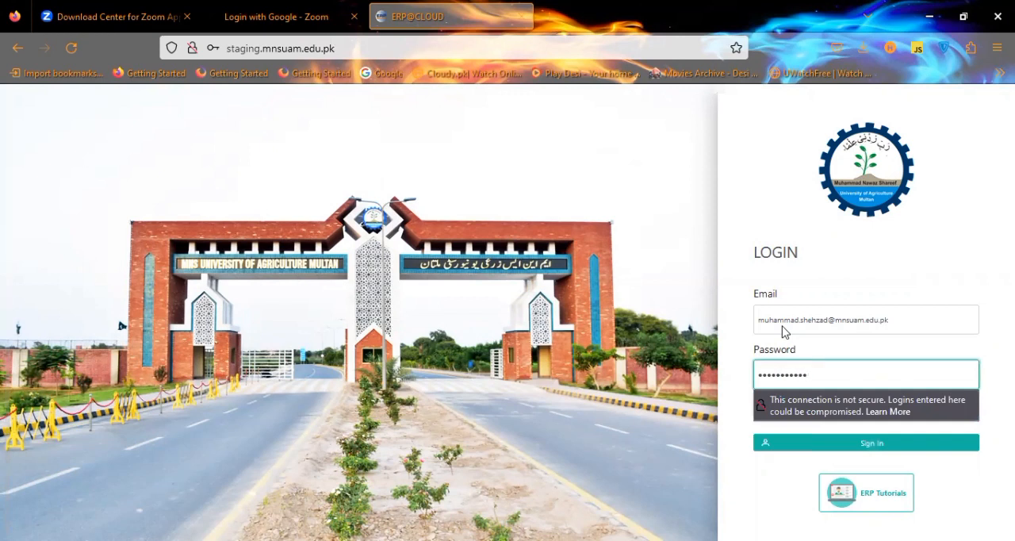
pyautogui.click(855, 446)
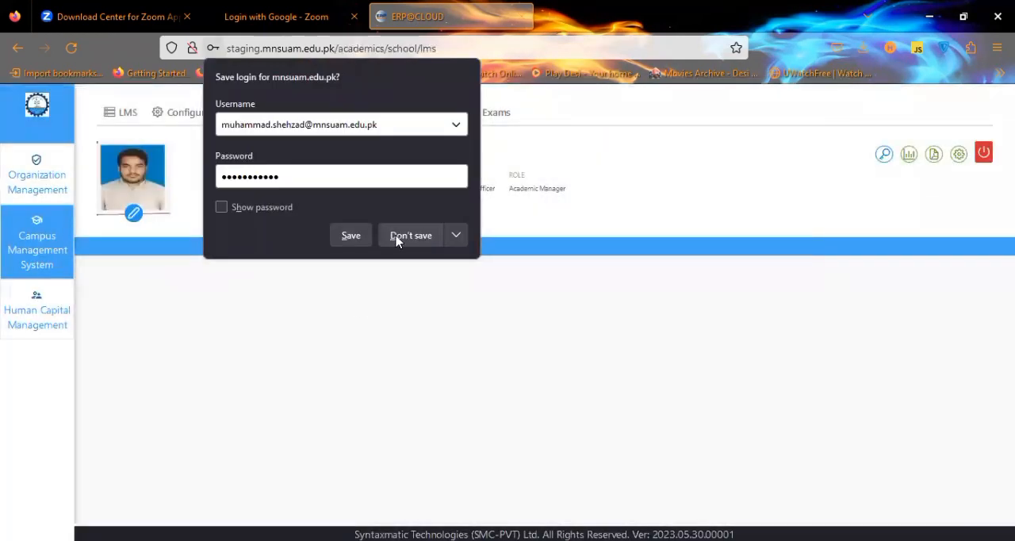
pyautogui.click(397, 240)
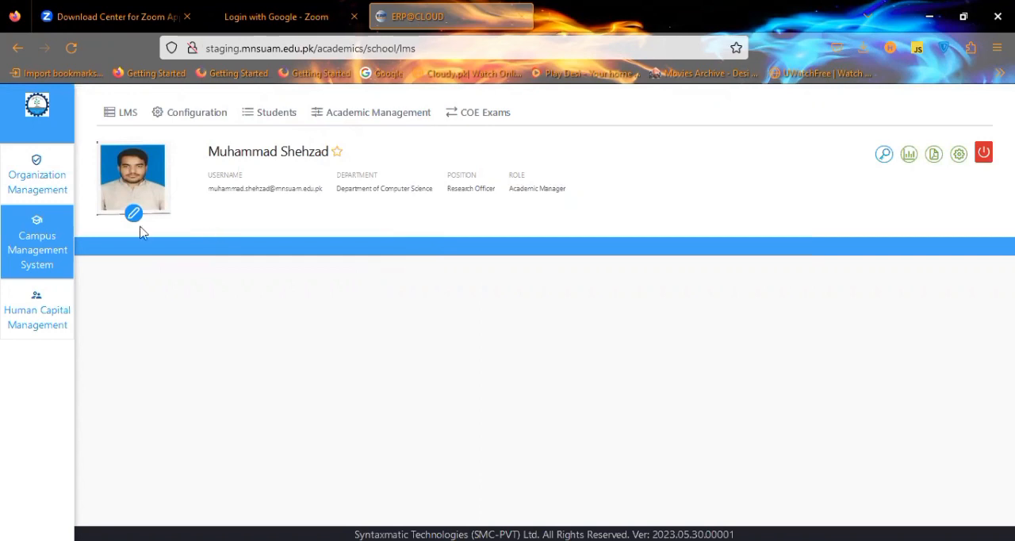
# Open the Courses manager from Academic Management.
pyautogui.click(120, 119)
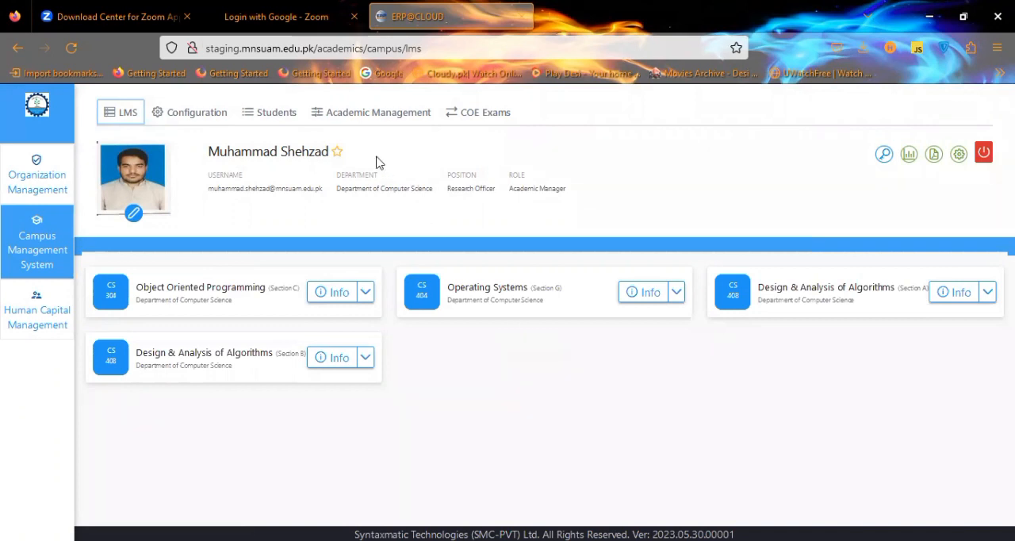
pyautogui.click(404, 120)
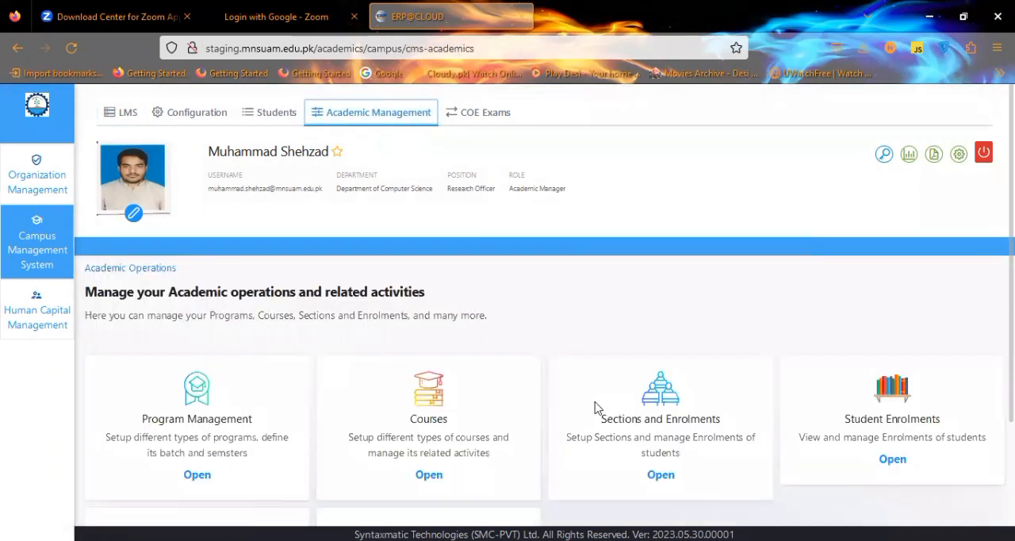
pyautogui.scroll(-3, 641, 430)
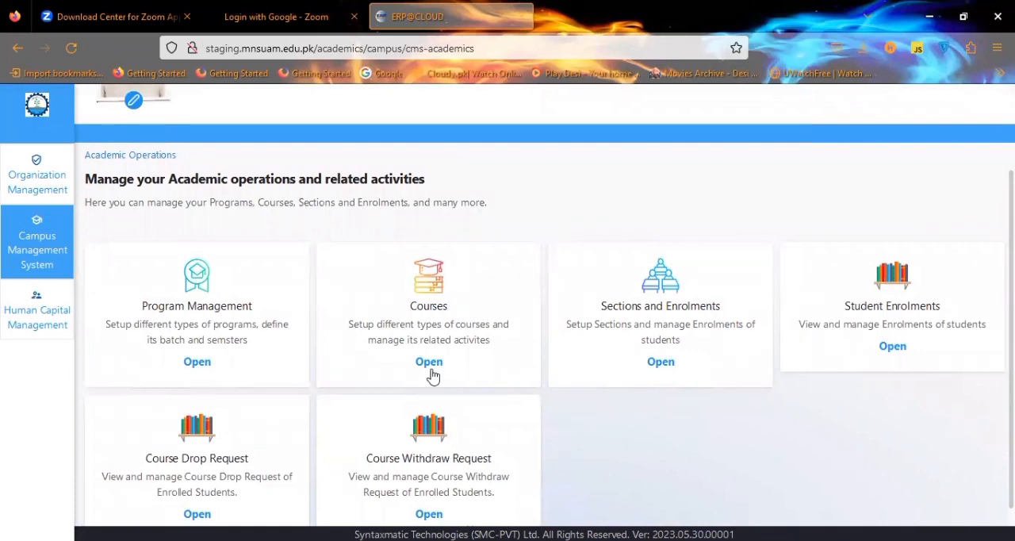
pyautogui.click(432, 371)
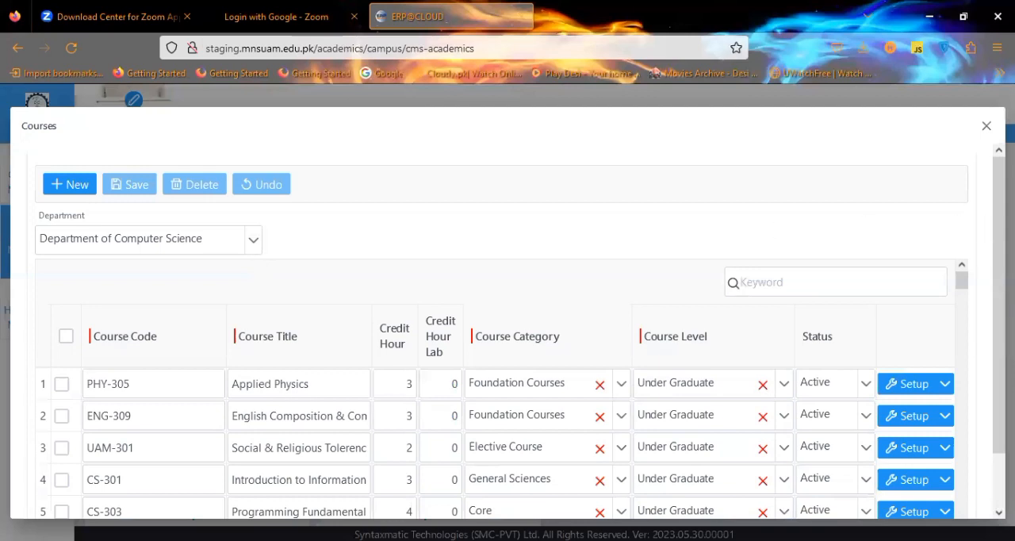
# Add a new blank course row for the Department of Computer Science.
pyautogui.moveTo(999, 208); pyautogui.dragTo(984, 343)
pyautogui.moveTo(966, 217)
pyautogui.mouseDown()
pyautogui.moveTo(975, 398)
pyautogui.moveTo(958, 410)
pyautogui.moveTo(963, 456)
pyautogui.moveTo(964, 213)
pyautogui.mouseUp()
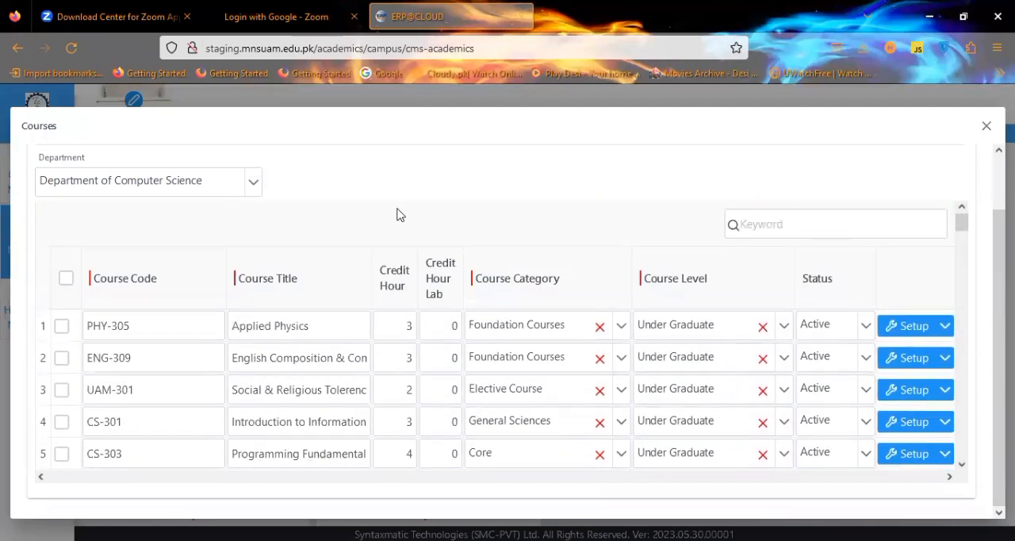
pyautogui.scroll(1, 989, 198)
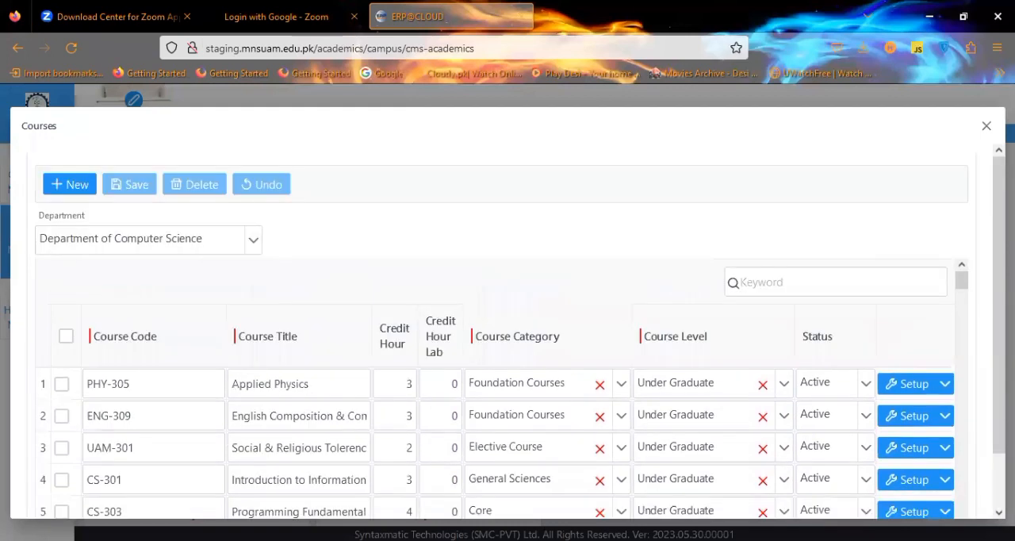
pyautogui.click(83, 183)
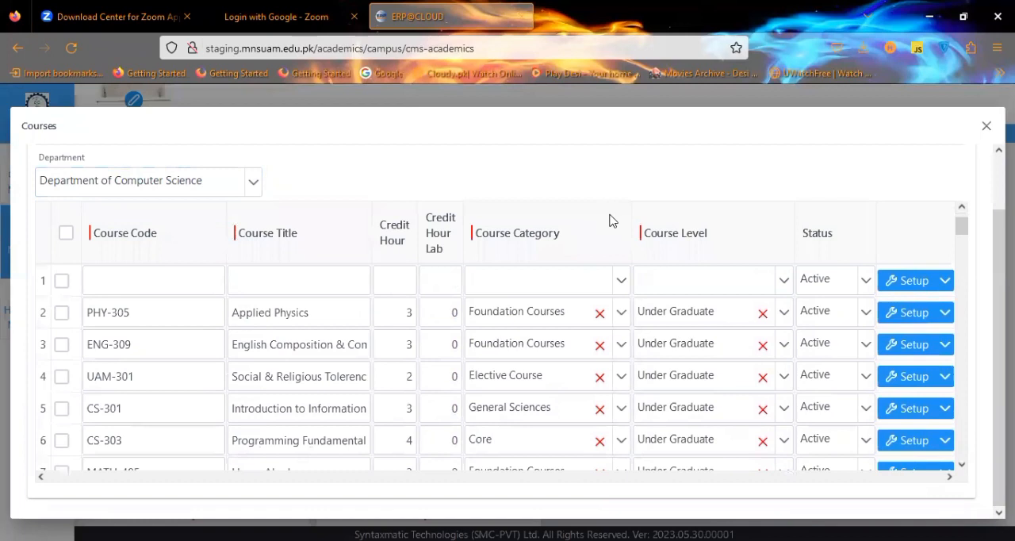
pyautogui.click(180, 273)
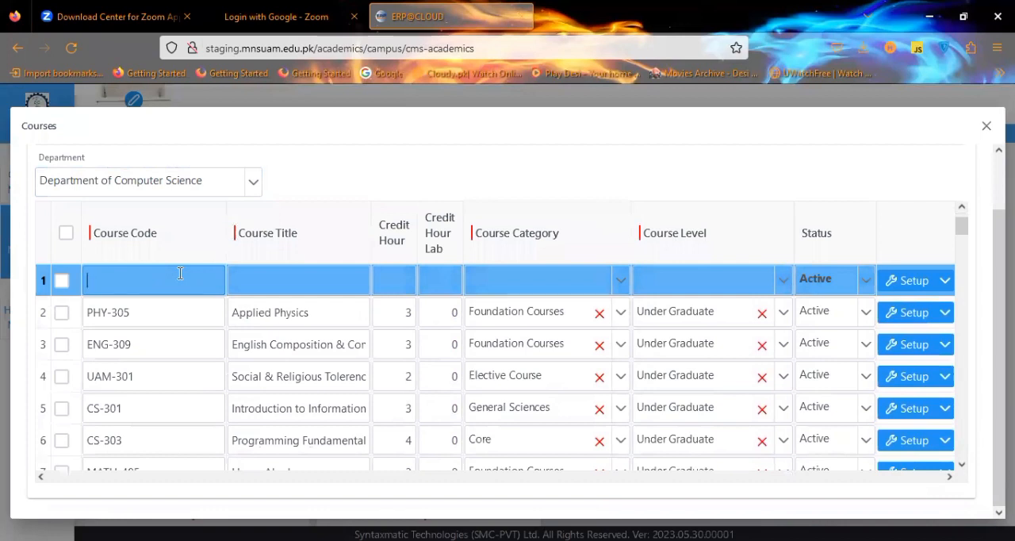
# Enter course code CS-333, title Advaned Computing, 3 credit hours and 0 lab credit hours in the new row.
pyautogui.write('CS-333')
pyautogui.press('Tab')
pyautogui.write('Advaned Computing')
pyautogui.press('Tab')
pyautogui.write('3')
pyautogui.press('Tab')
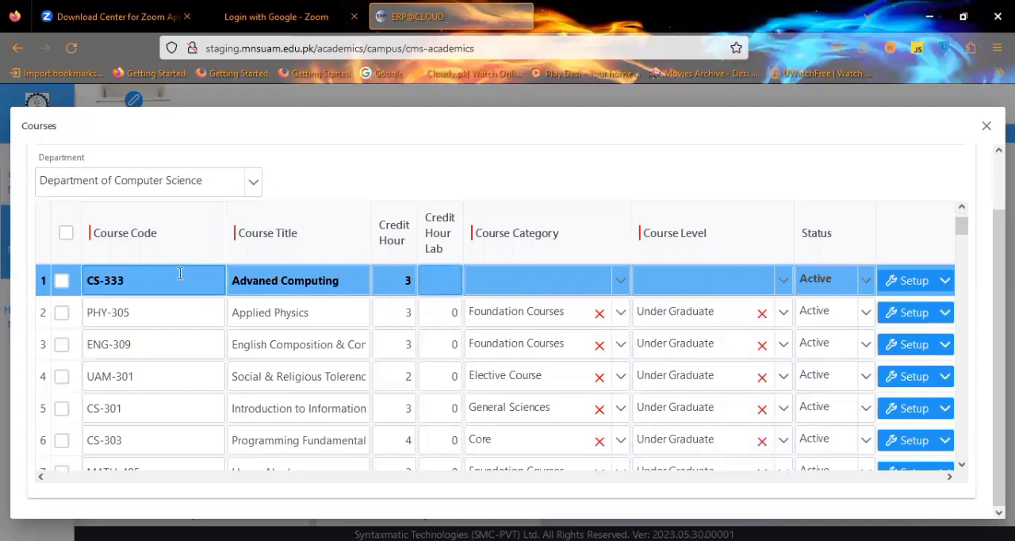
pyautogui.write('0')
pyautogui.press('Tab')
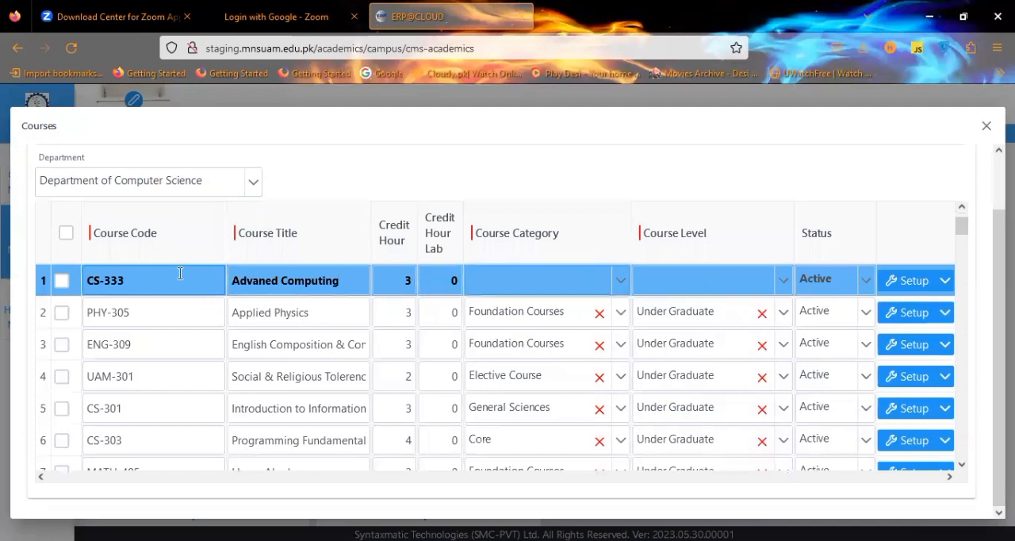
# Set the new course's category to Core and its level to Under Graduate.
pyautogui.click(621, 282)
pyautogui.click(621, 282)
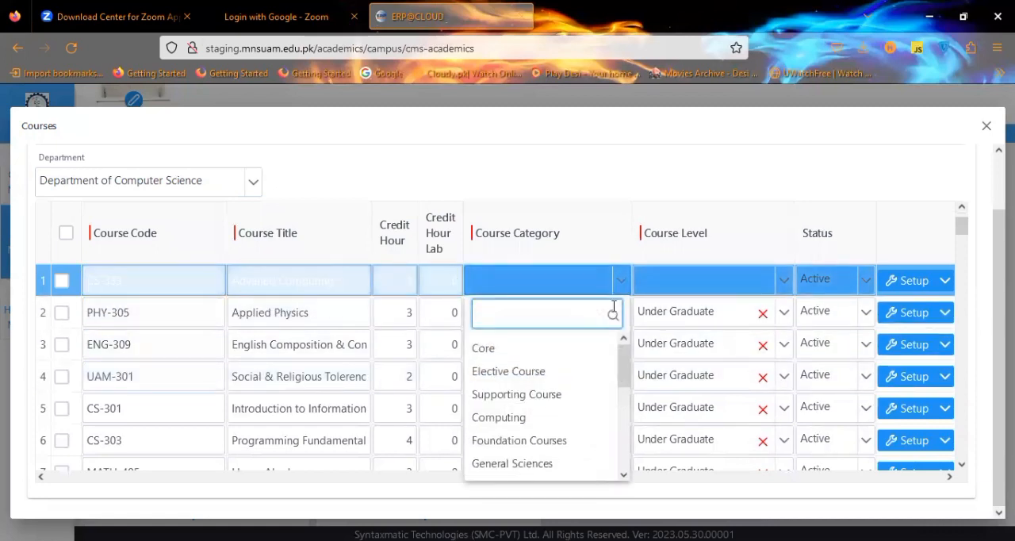
pyautogui.click(591, 349)
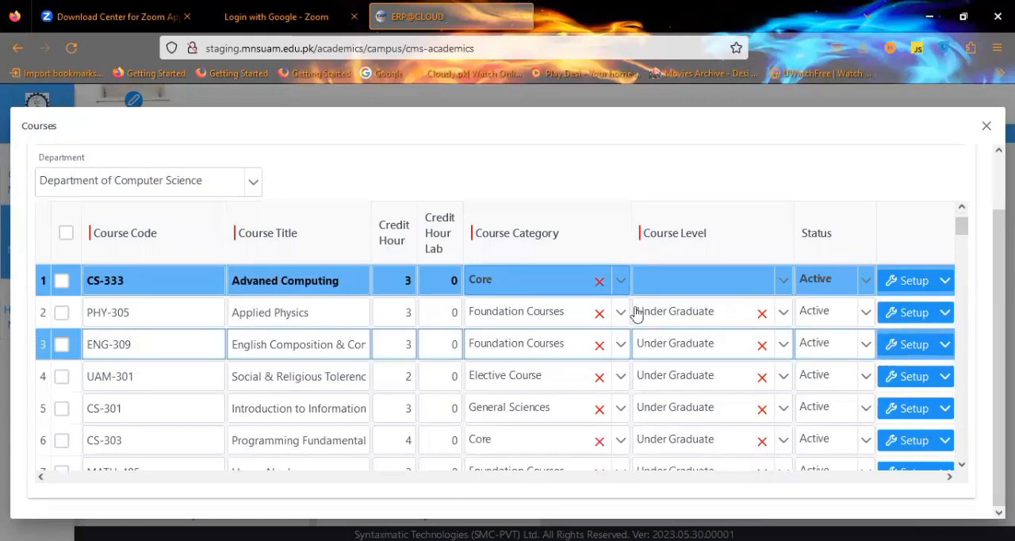
pyautogui.click(742, 271)
pyautogui.click(753, 279)
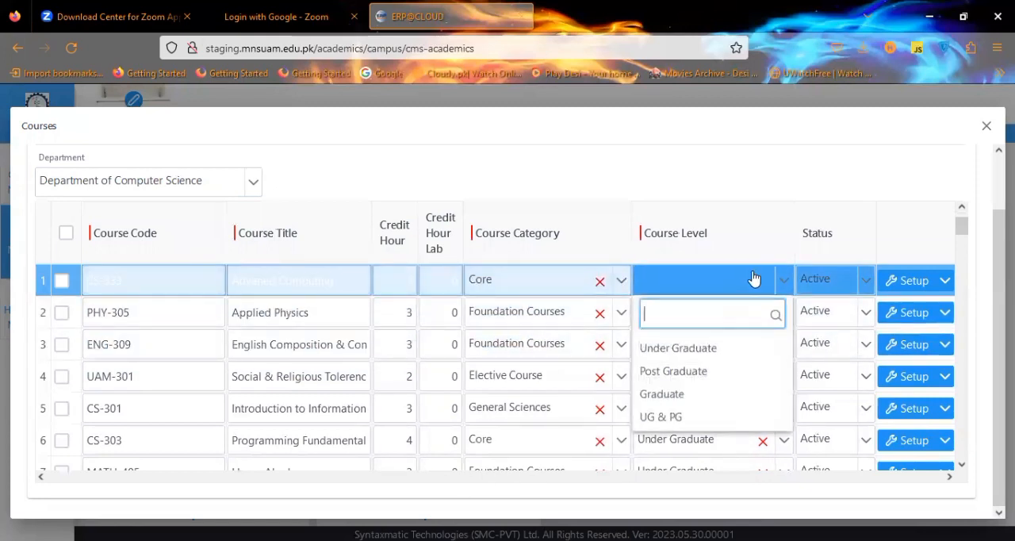
pyautogui.click(738, 353)
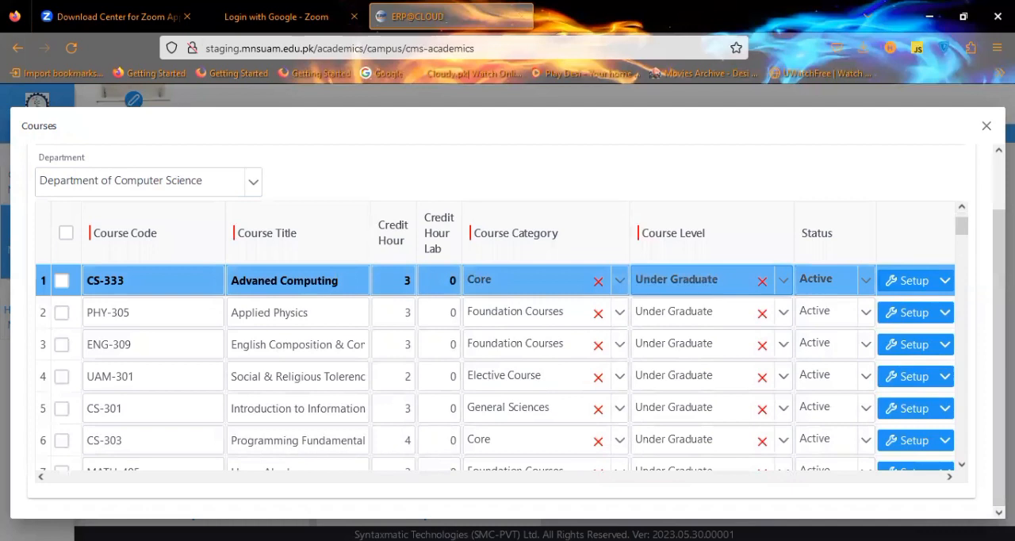
# Select the CS-333 course row and delete it, confirming the action.
pyautogui.scroll(2, 521, 224)
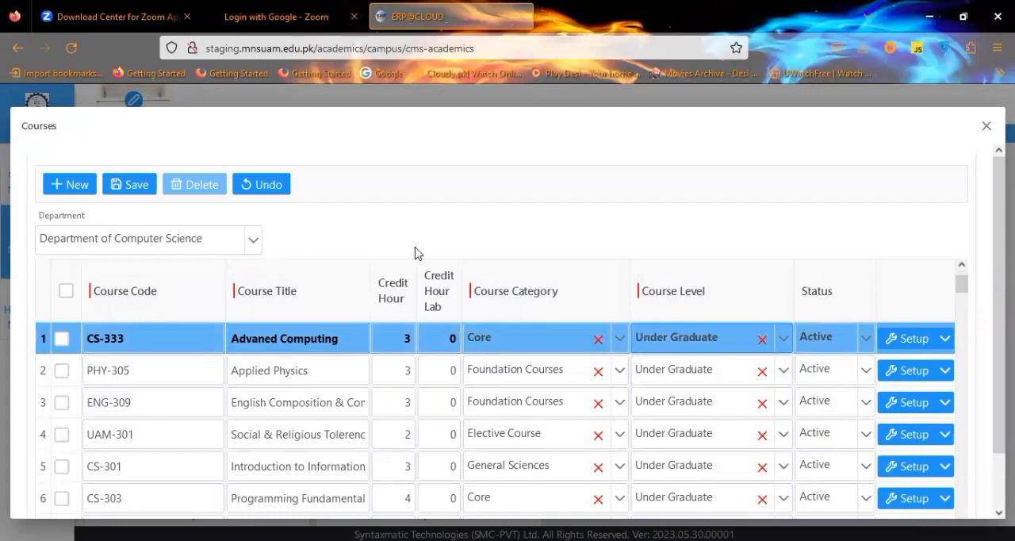
pyautogui.click(65, 337)
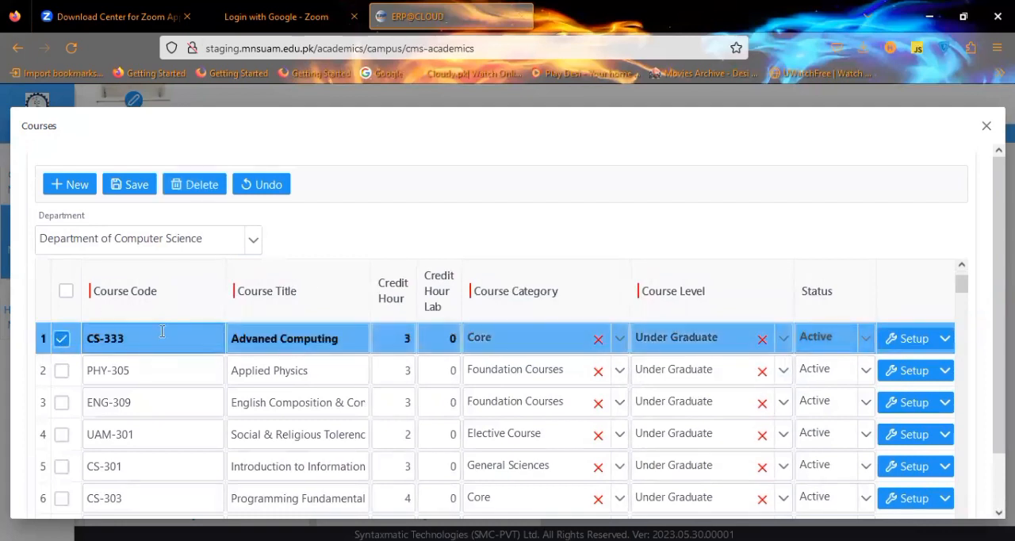
pyautogui.click(193, 185)
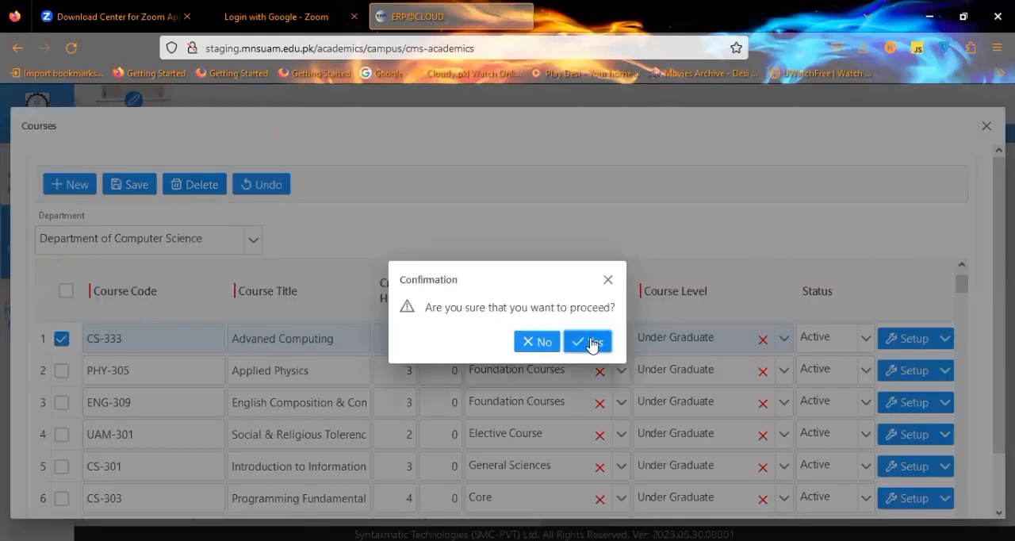
pyautogui.click(593, 342)
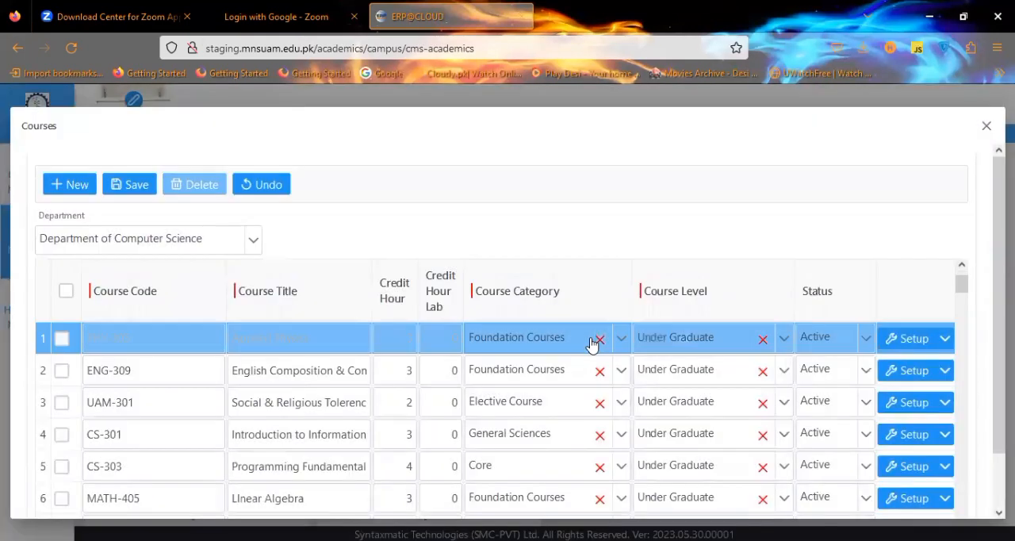
# Close Courses and browse the Sections and Enrolments course list for Spring-2023.
pyautogui.click(987, 127)
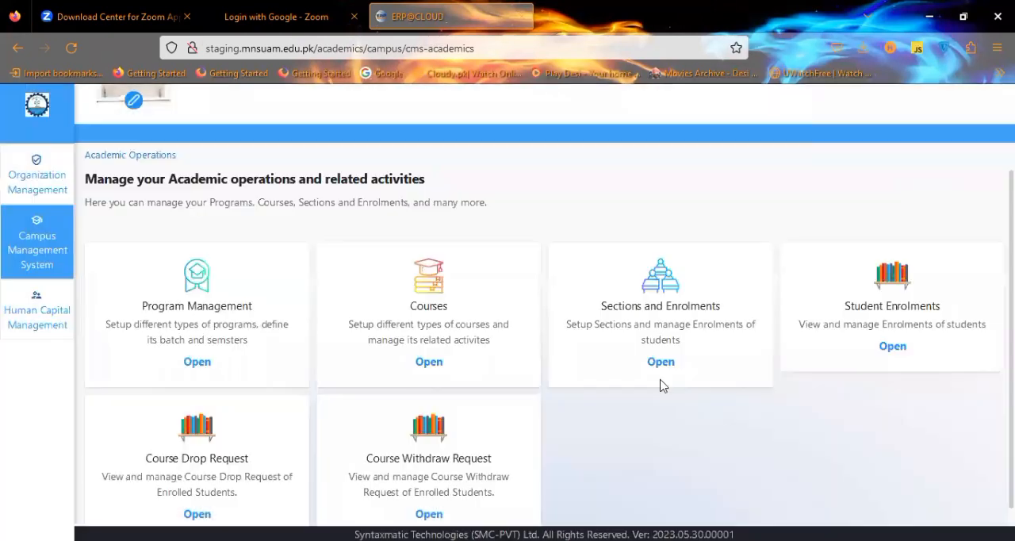
pyautogui.click(660, 362)
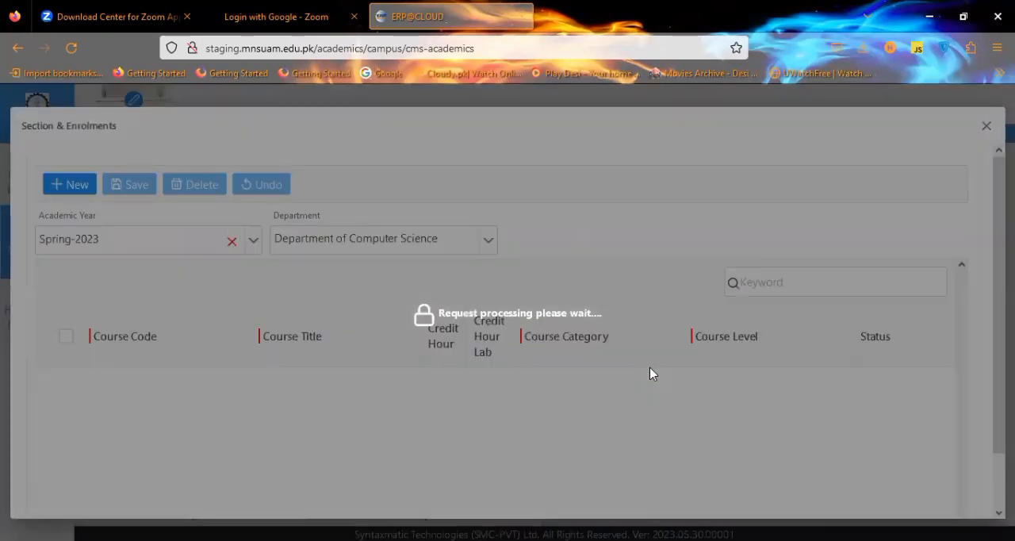
pyautogui.scroll(-1, 965, 271)
pyautogui.scroll(-1, 965, 270)
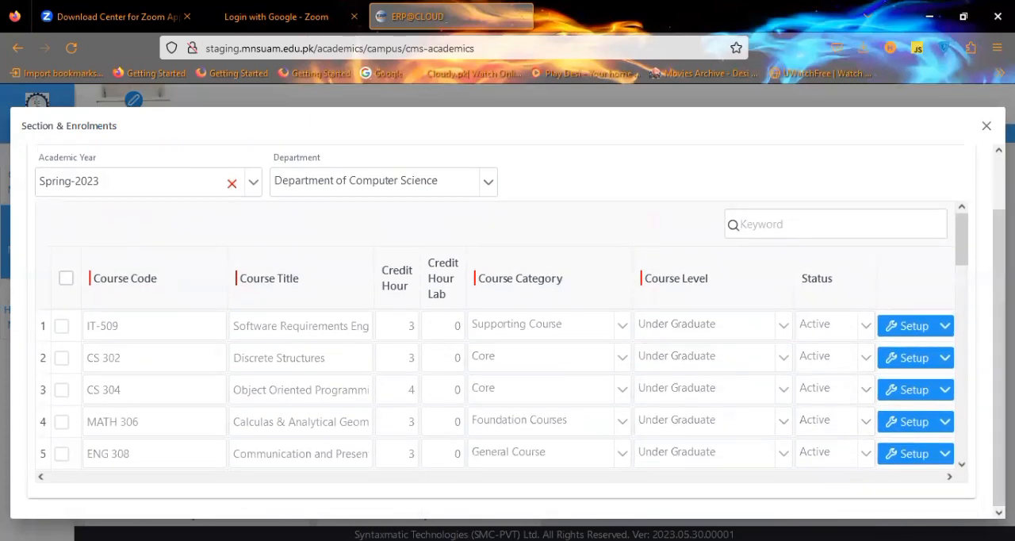
pyautogui.click(987, 125)
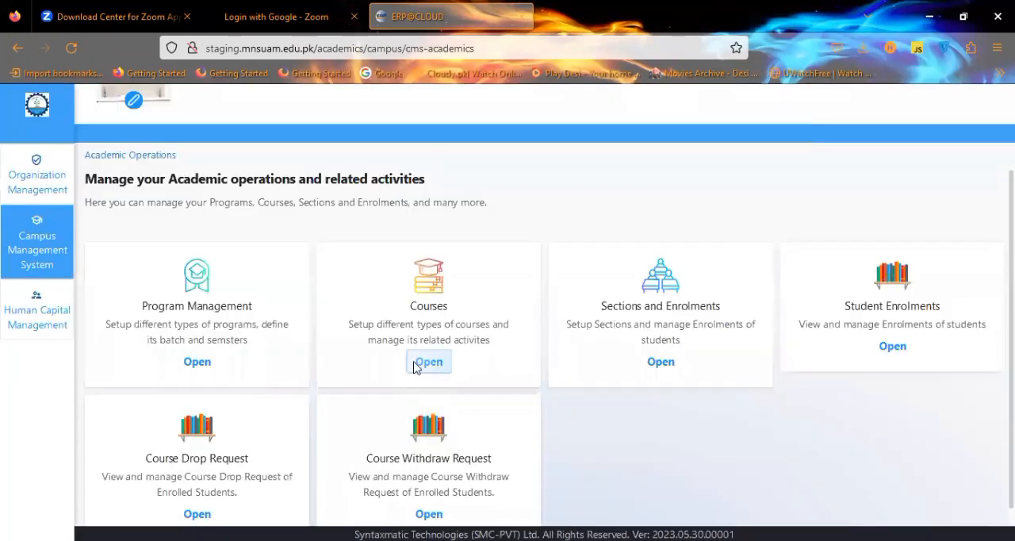
# Open the course offering setup for Computer Graphics (CS-509).
pyautogui.click(416, 362)
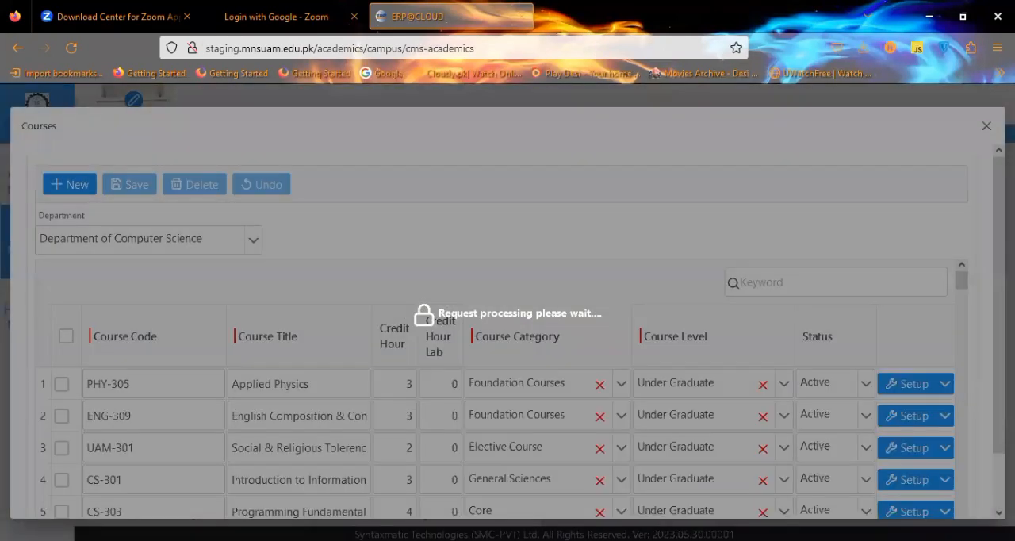
pyautogui.scroll(-2, 963, 384)
pyautogui.scroll(1, 943, 330)
pyautogui.scroll(-1, 943, 333)
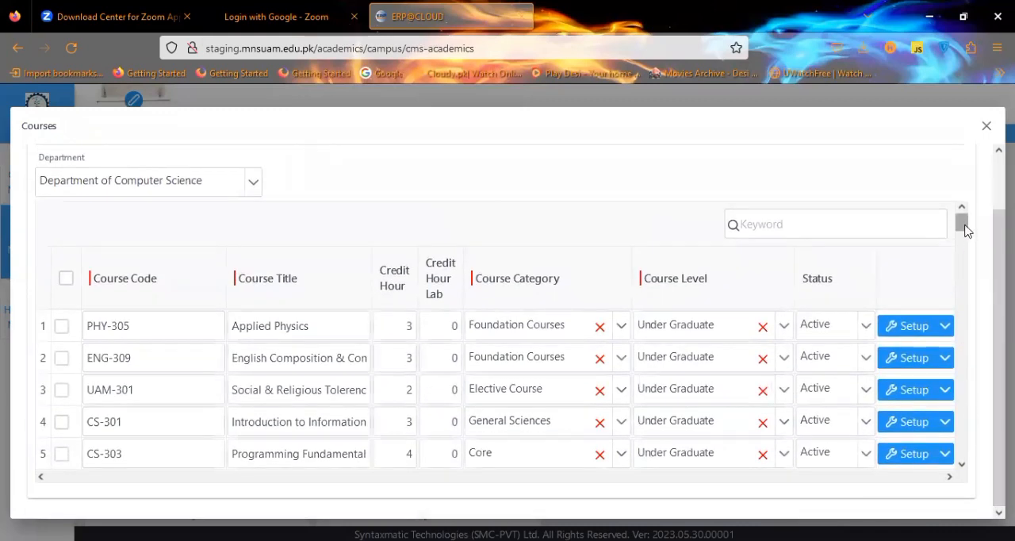
pyautogui.moveTo(961, 221); pyautogui.dragTo(962, 275)
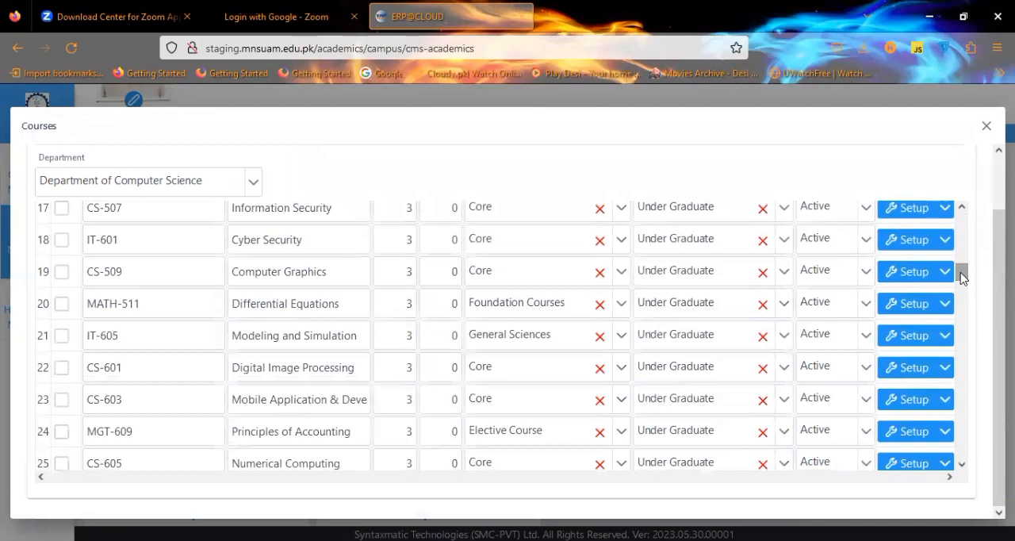
pyautogui.click(949, 279)
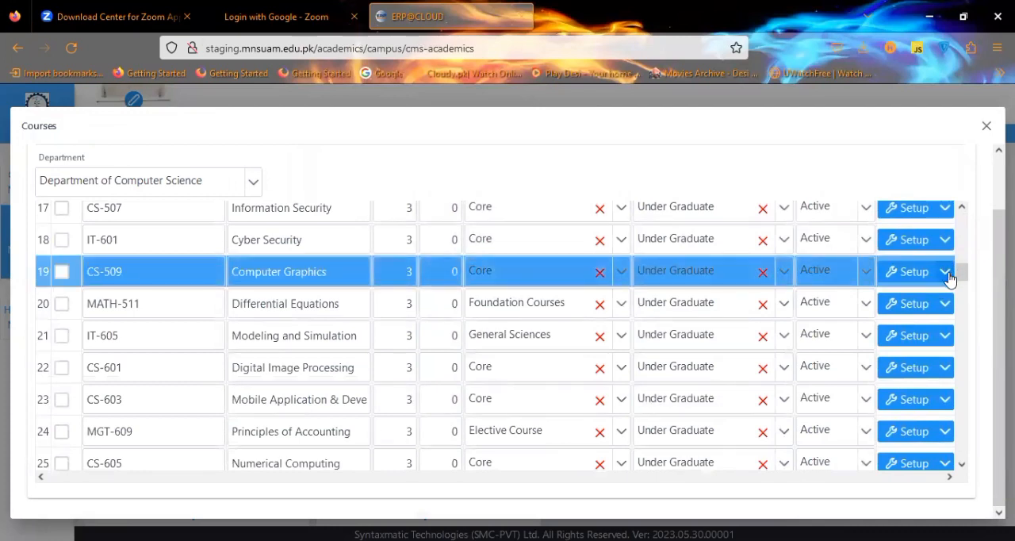
pyautogui.click(948, 274)
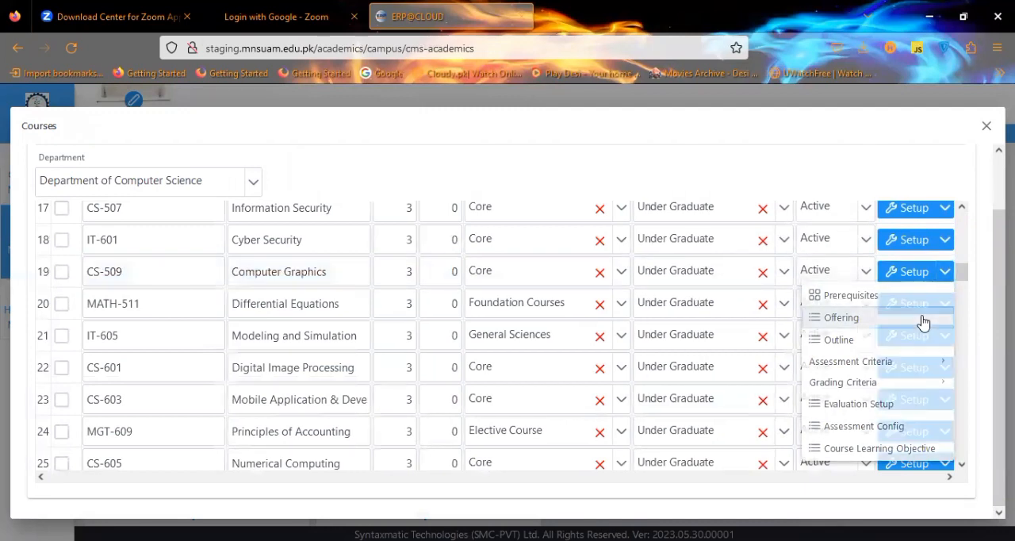
pyautogui.click(919, 318)
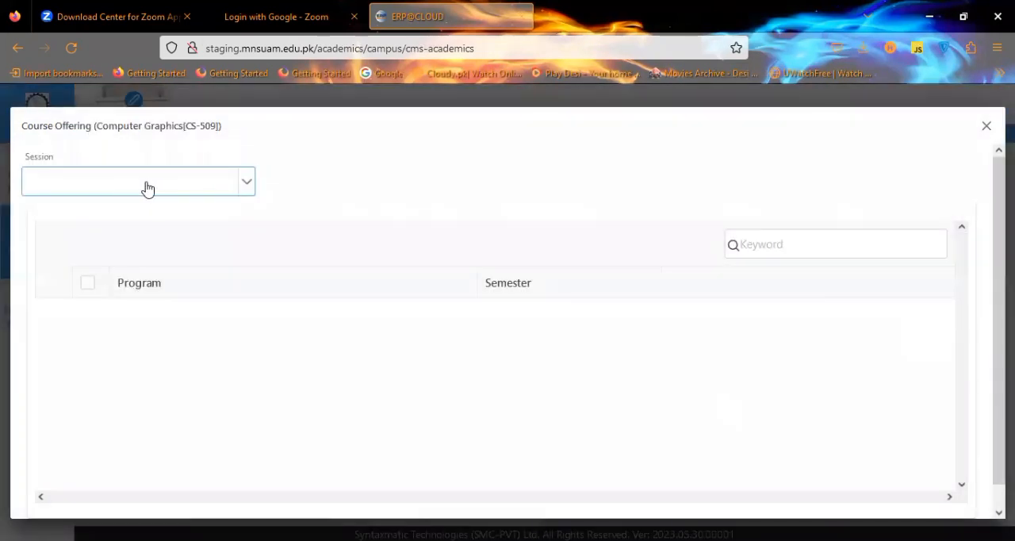
# Set the Computer Graphics offering's session to Spring-2023.
pyautogui.click(147, 188)
pyautogui.write('23')
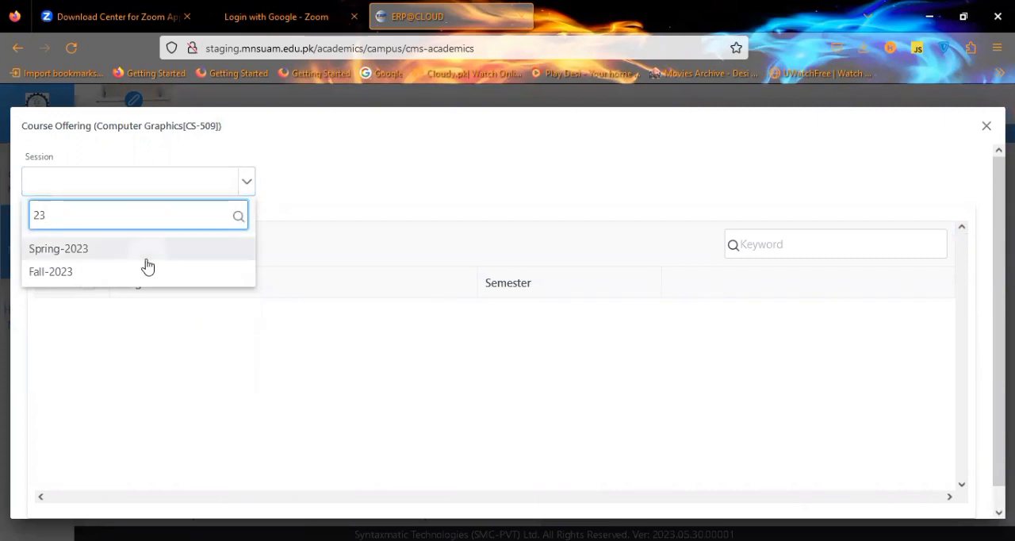
pyautogui.click(147, 260)
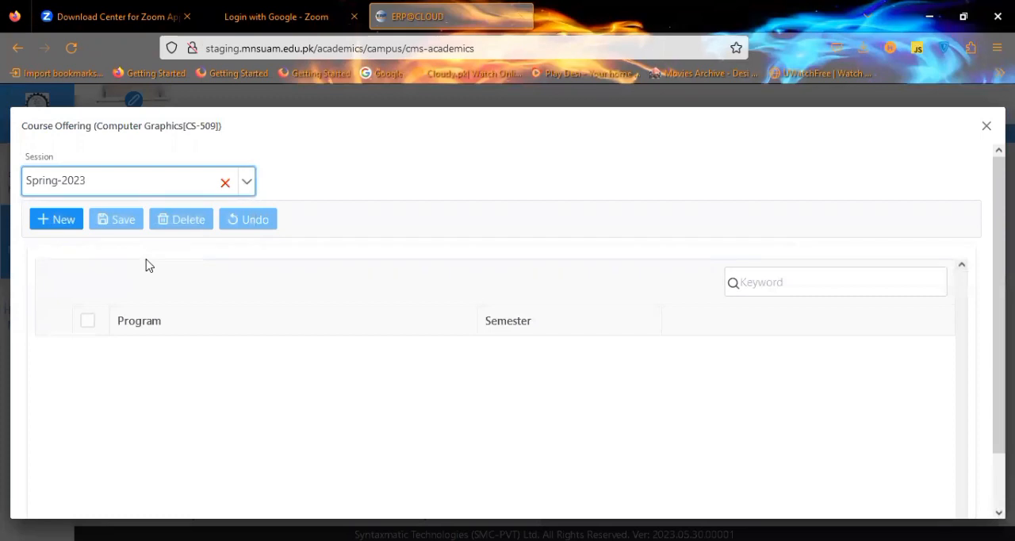
# Add an offering row for the BS Computer Science program, then close the offering dialog without saving.
pyautogui.click(62, 220)
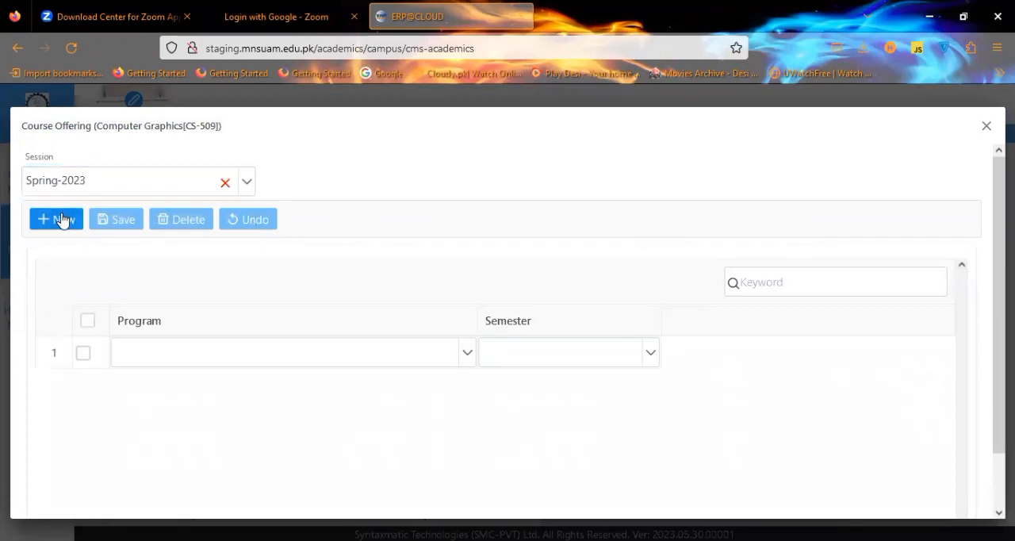
pyautogui.click(465, 365)
pyautogui.click(465, 366)
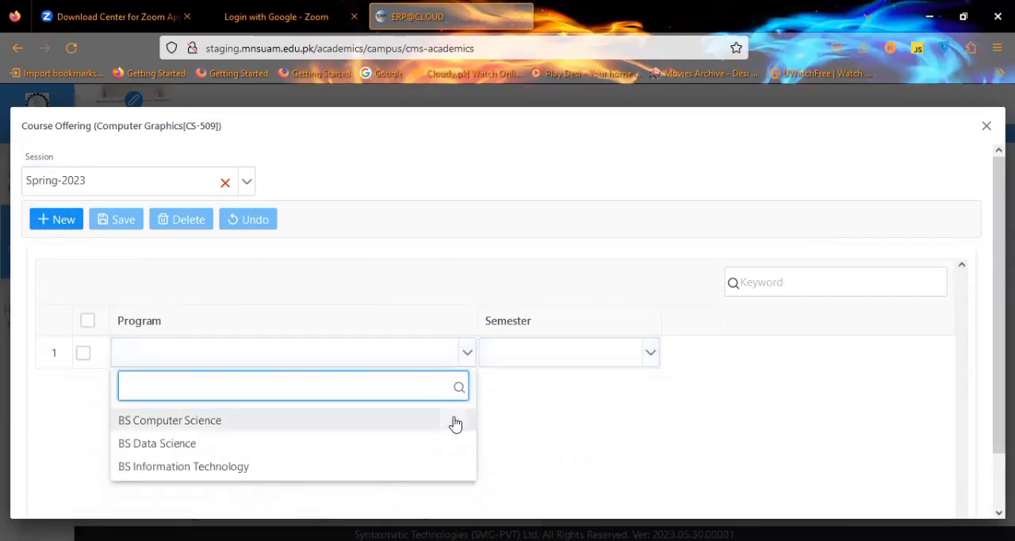
pyautogui.click(455, 423)
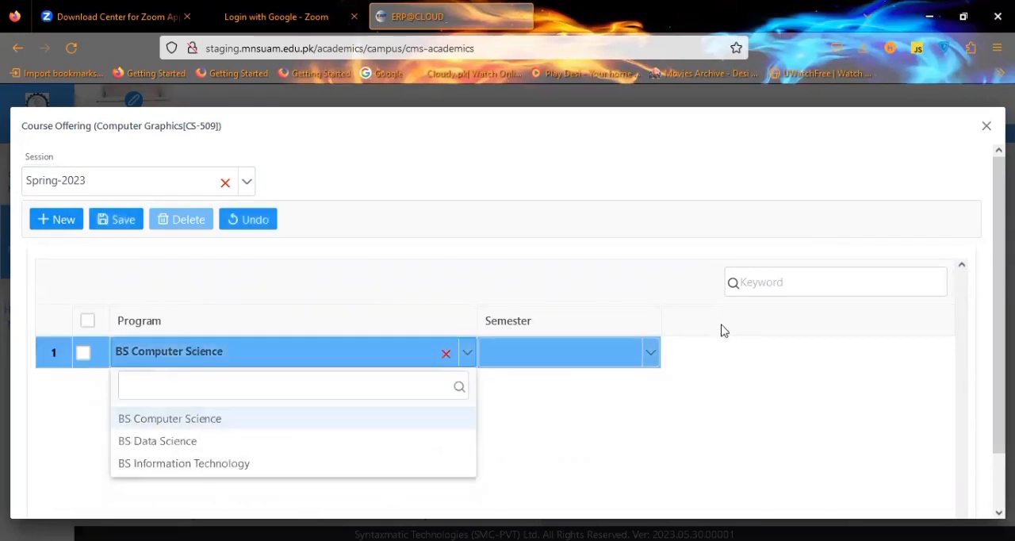
pyautogui.click(655, 365)
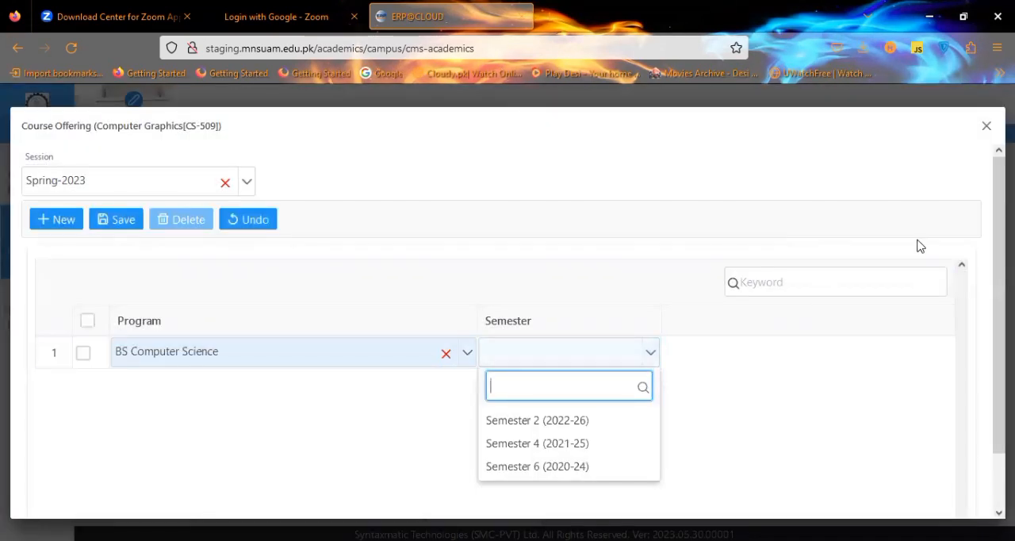
pyautogui.click(985, 129)
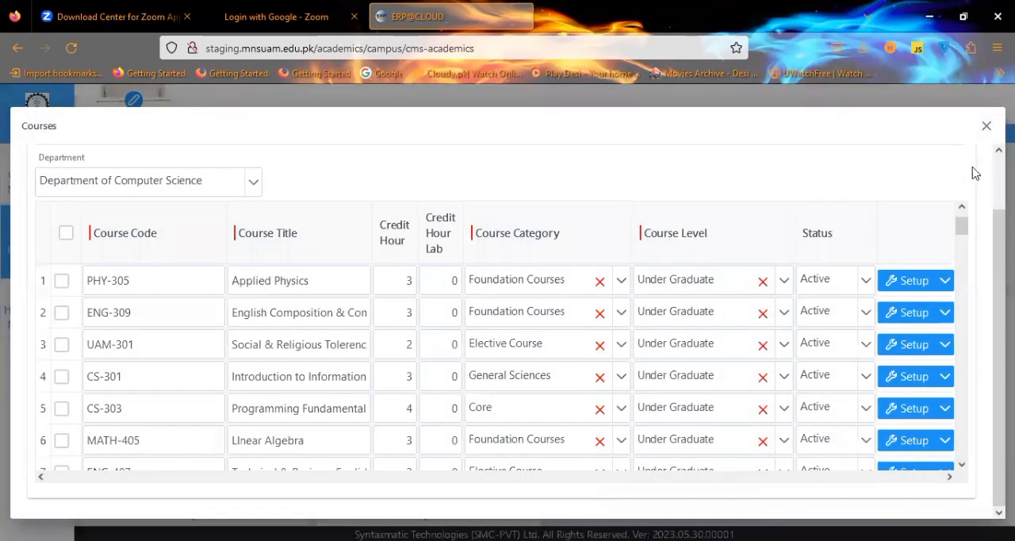
# Close Courses, open Sections and Enrolments, and filter its course list by 304.
pyautogui.click(987, 128)
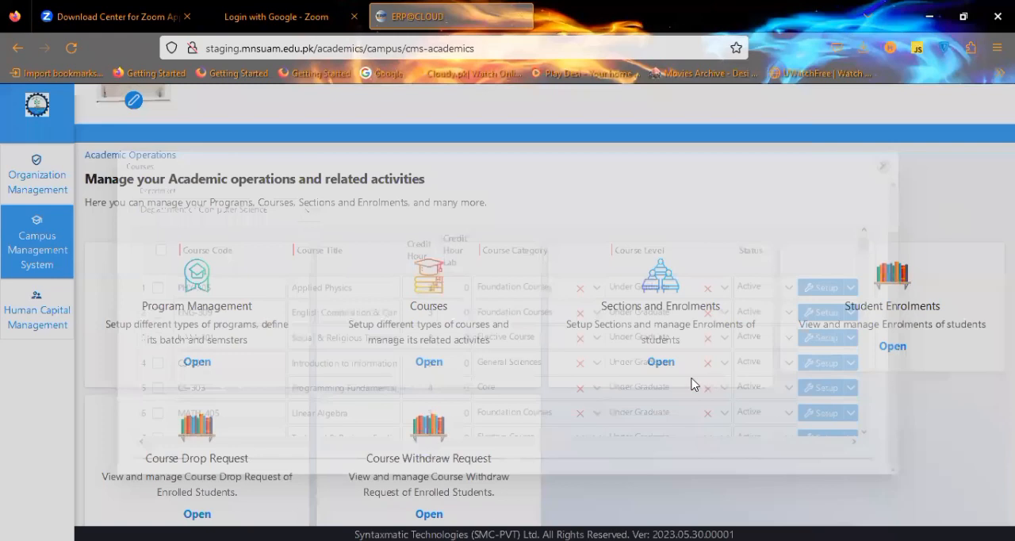
pyautogui.click(662, 363)
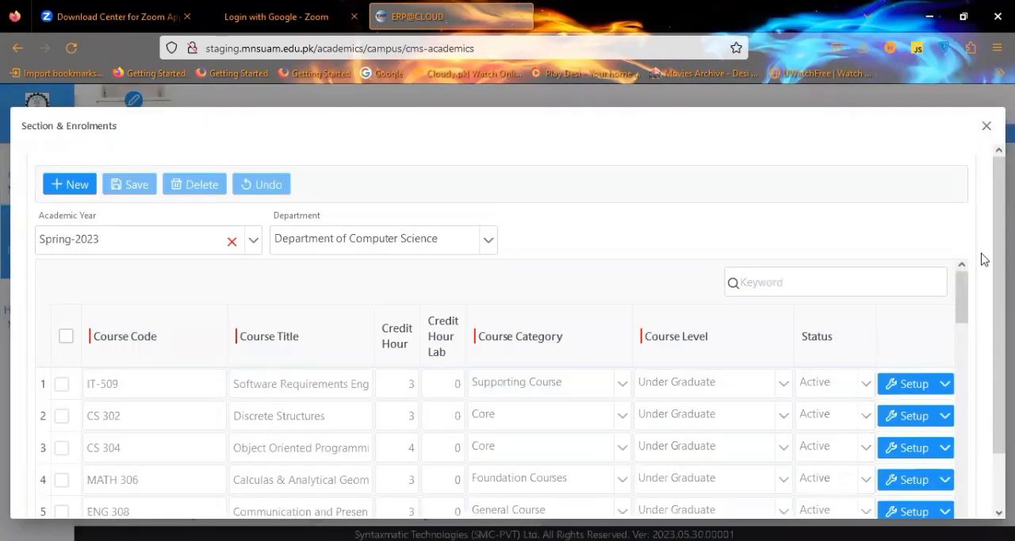
pyautogui.moveTo(965, 275); pyautogui.dragTo(929, 271)
pyautogui.click(927, 275)
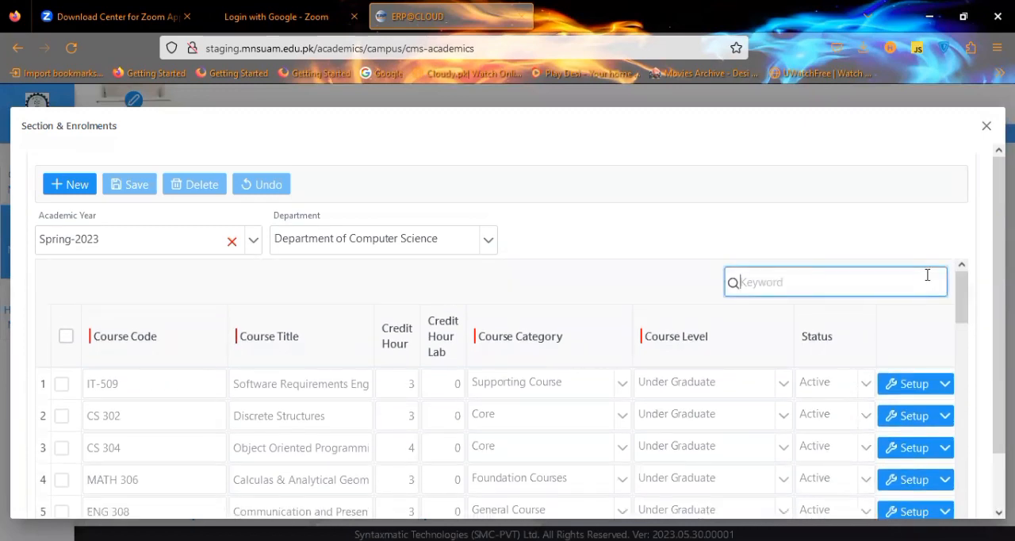
pyautogui.write('304')
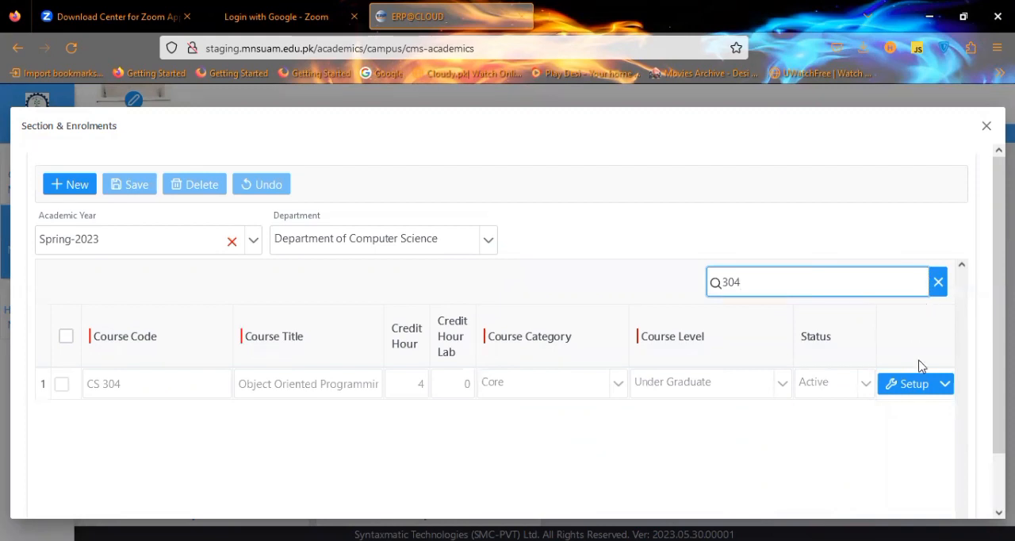
# Open the eligible-students enrolment list for CS 304 and close it.
pyautogui.click(945, 385)
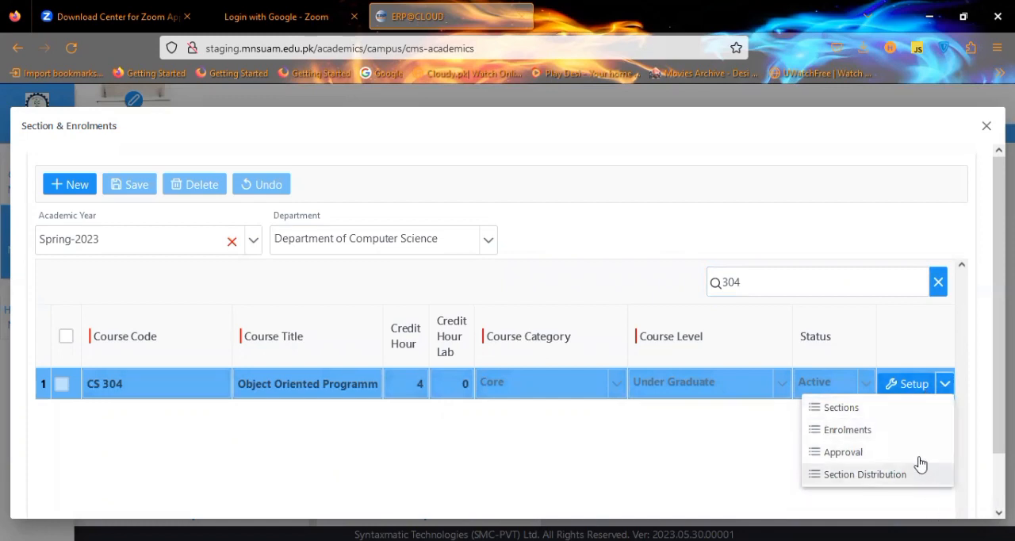
pyautogui.click(900, 431)
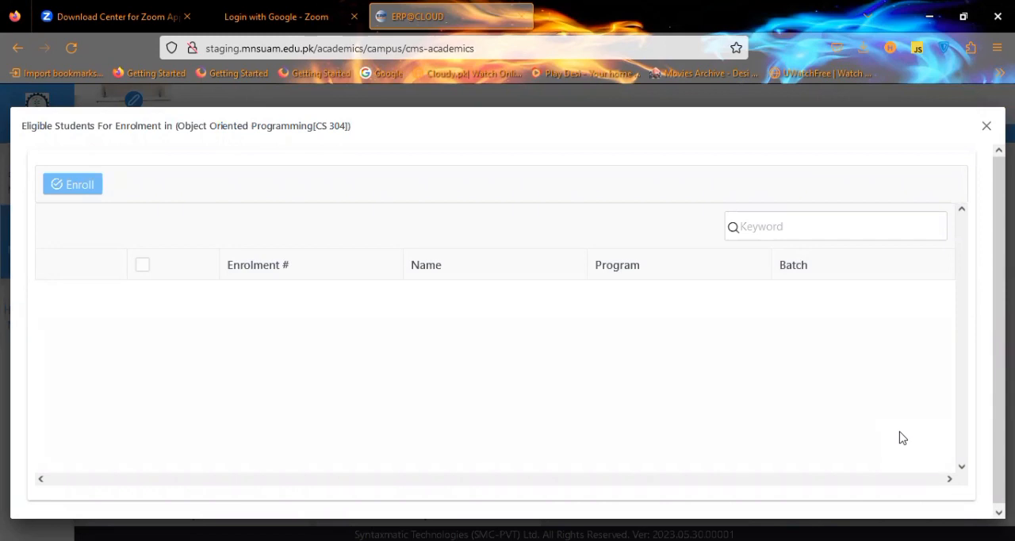
pyautogui.click(987, 127)
# Open the enrolment approval list for CS 304 and close it.
pyautogui.click(944, 384)
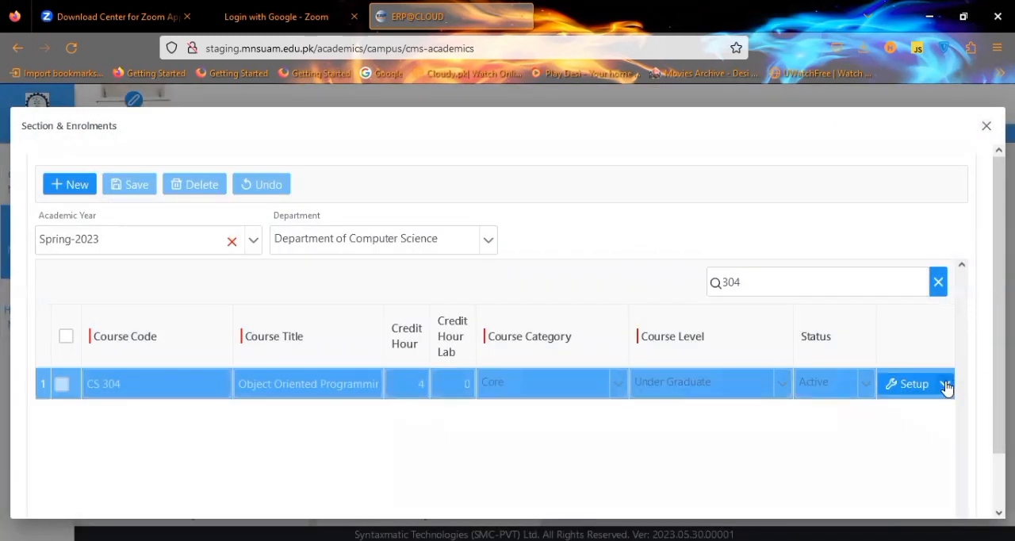
pyautogui.click(920, 460)
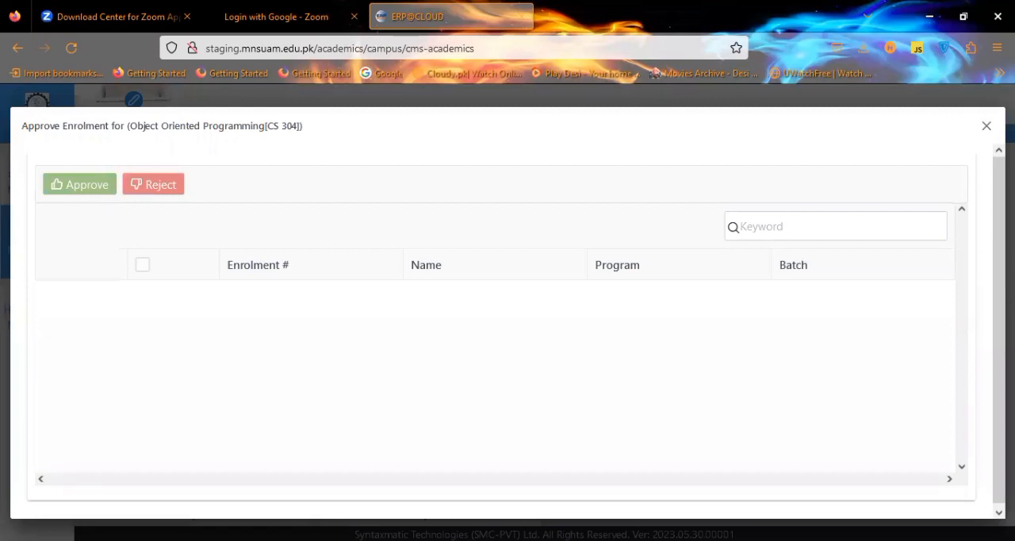
pyautogui.click(986, 127)
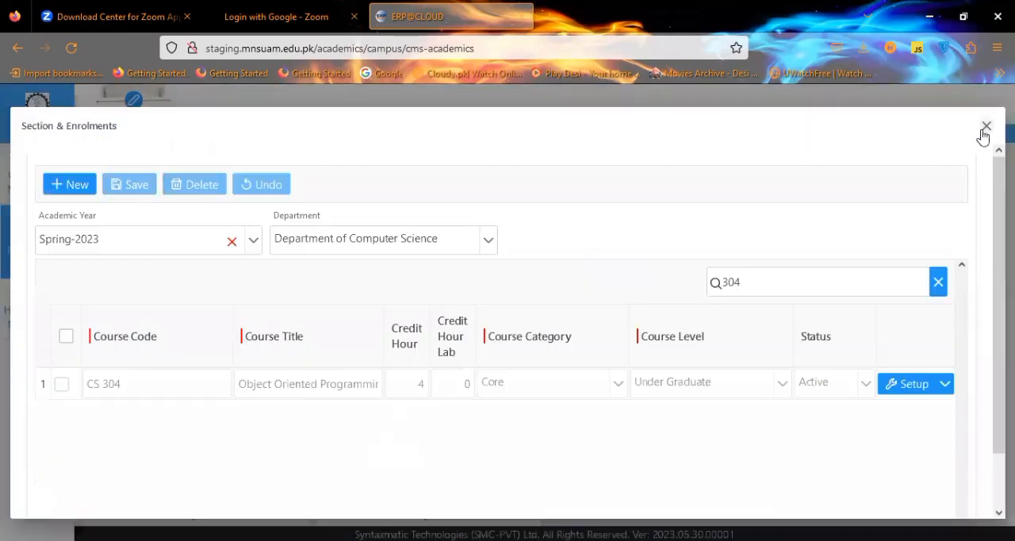
# Open the section setup for CS 304 and review its existing sections.
pyautogui.click(945, 385)
pyautogui.click(935, 409)
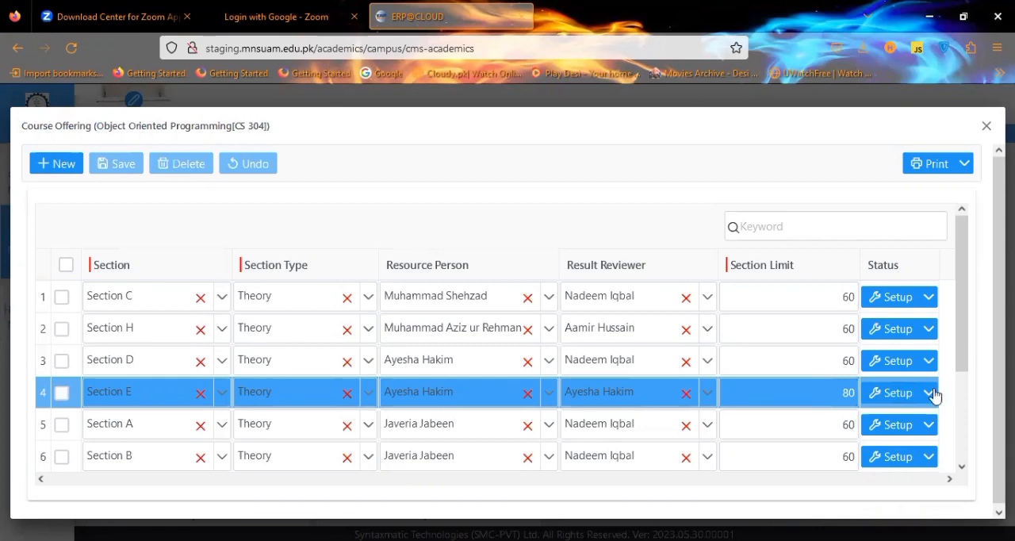
pyautogui.moveTo(958, 318)
pyautogui.mouseDown()
pyautogui.moveTo(953, 384)
pyautogui.moveTo(949, 318)
pyautogui.mouseUp()
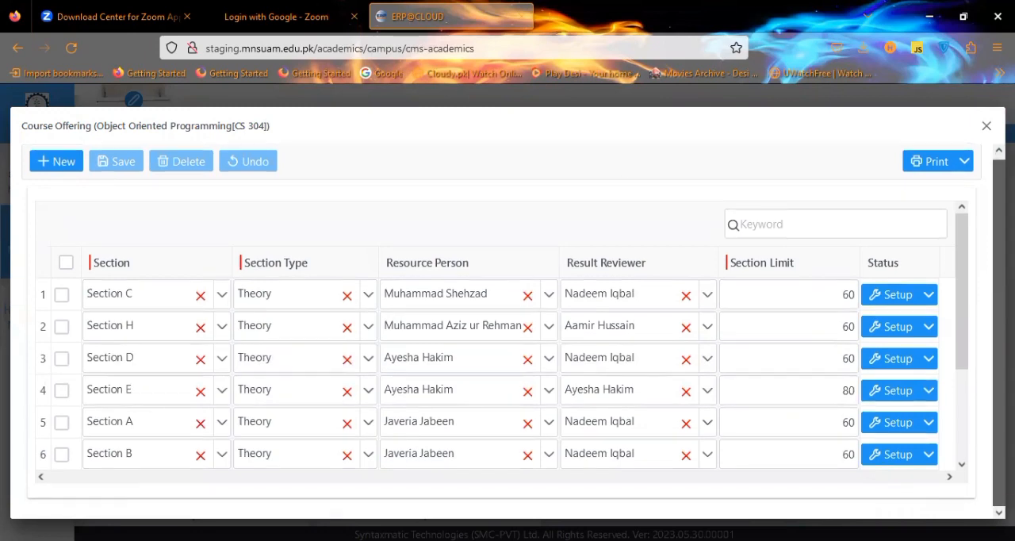
# Add a new section row set to Section M with the Theory section type.
pyautogui.click(64, 163)
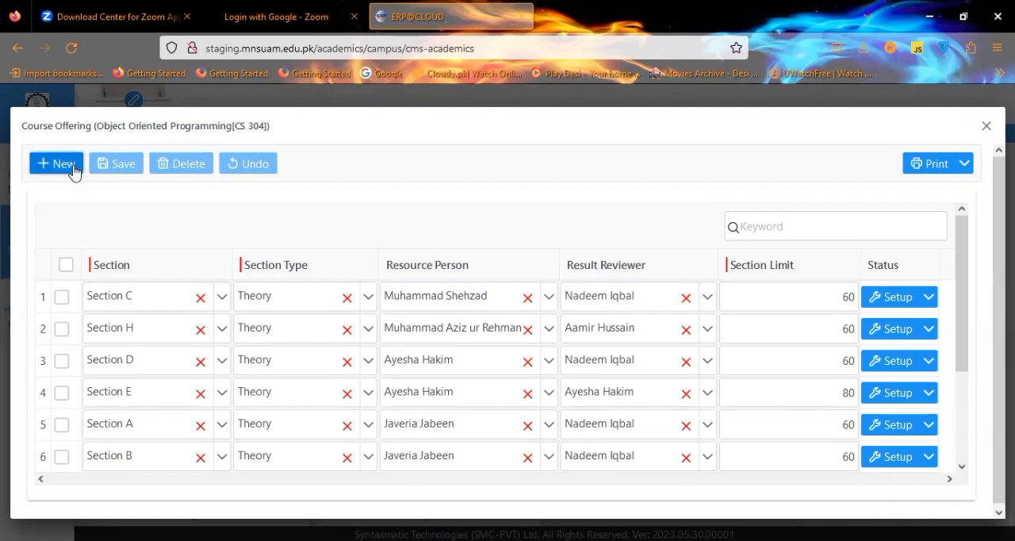
pyautogui.click(222, 300)
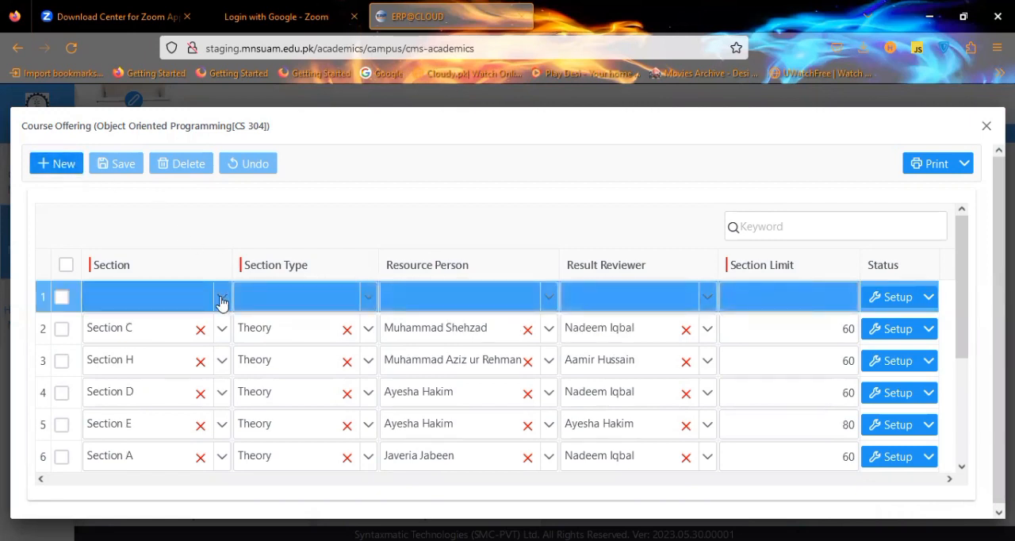
pyautogui.click(222, 300)
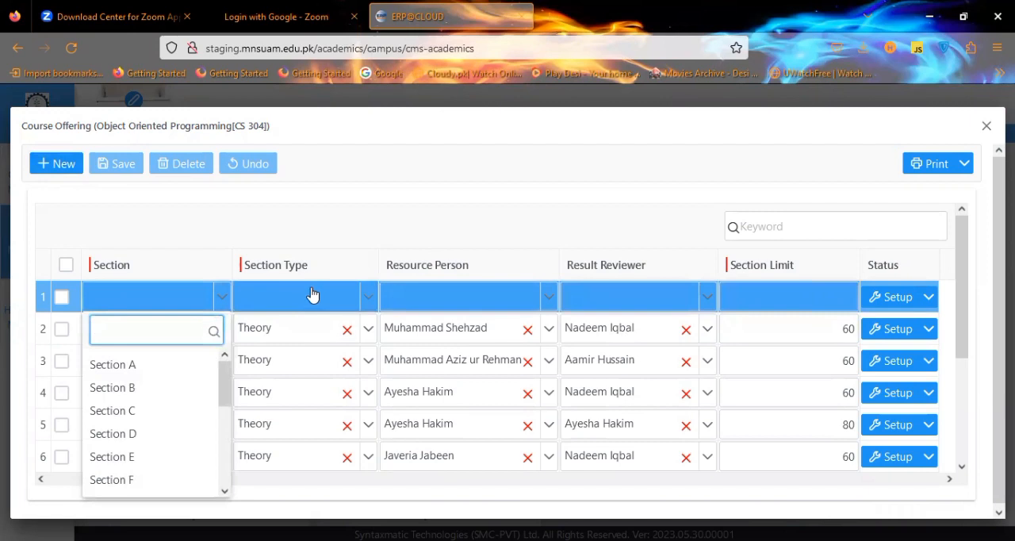
pyautogui.click(225, 490)
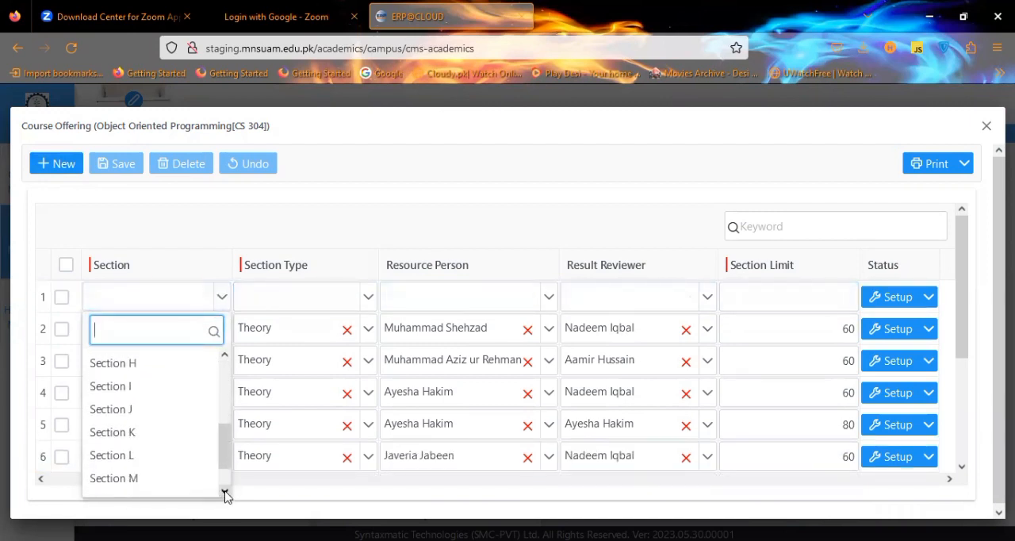
pyautogui.click(182, 464)
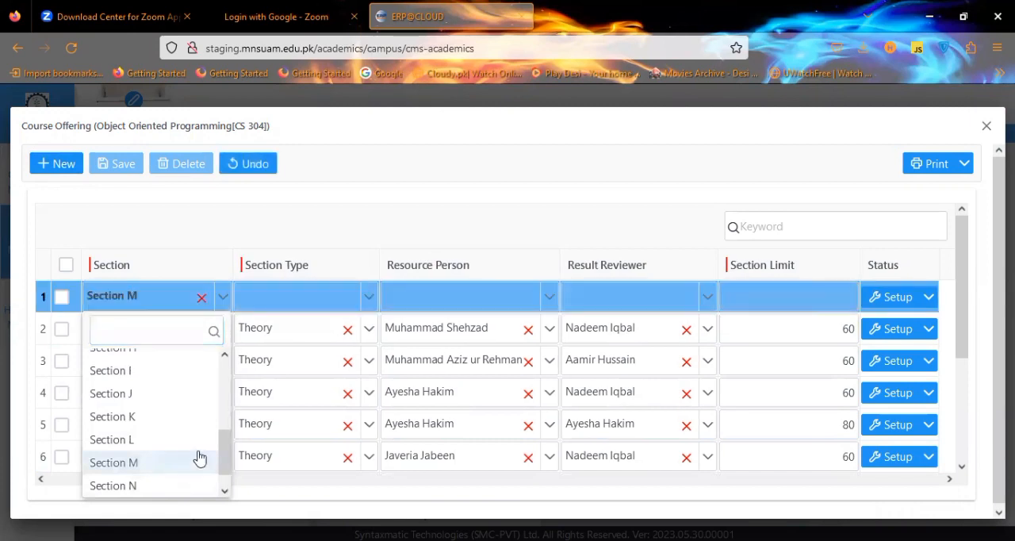
pyautogui.click(366, 298)
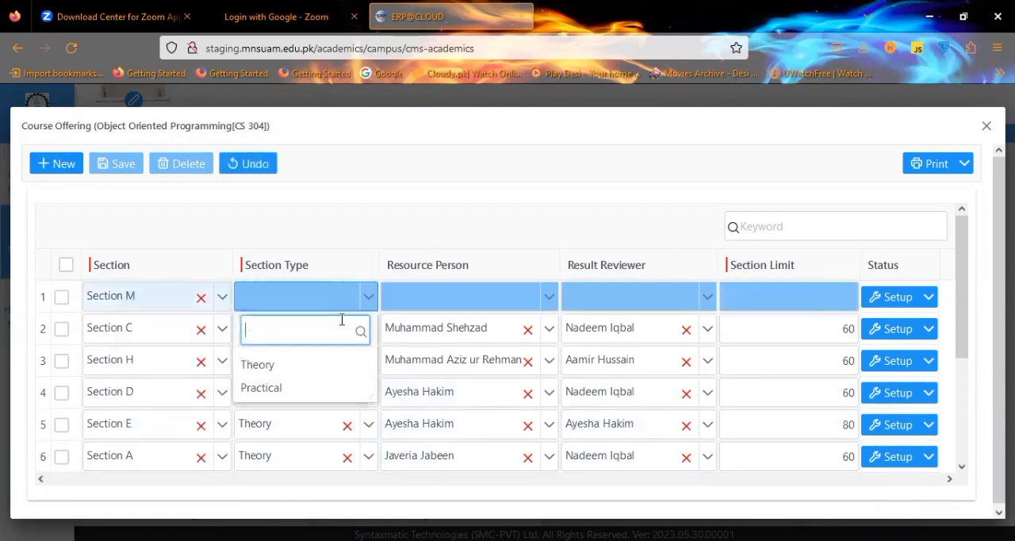
pyautogui.click(342, 363)
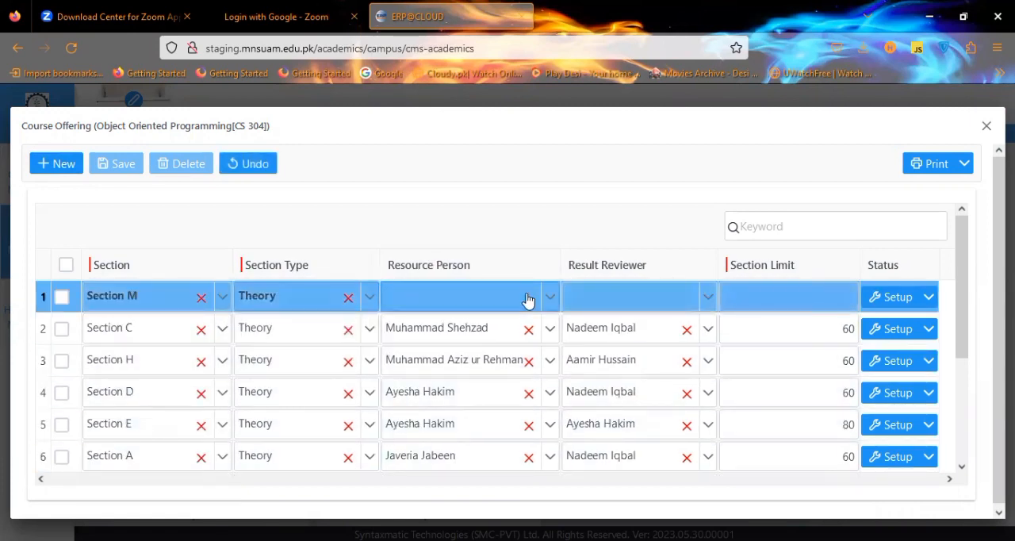
# Search the staff list and assign a resource person to the new Section M row.
pyautogui.click(555, 297)
pyautogui.click(554, 297)
pyautogui.click(554, 297)
pyautogui.write('she')
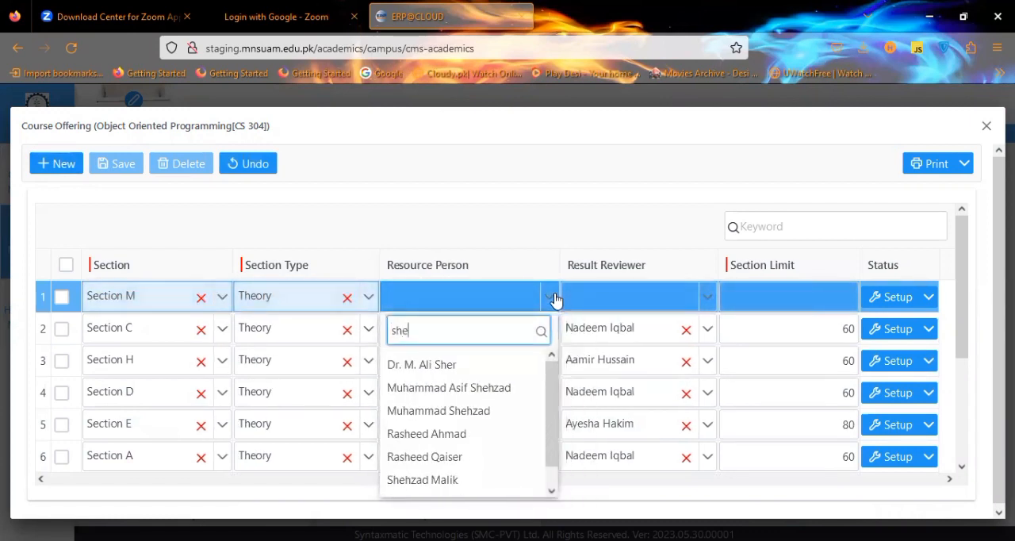
pyautogui.write('h')
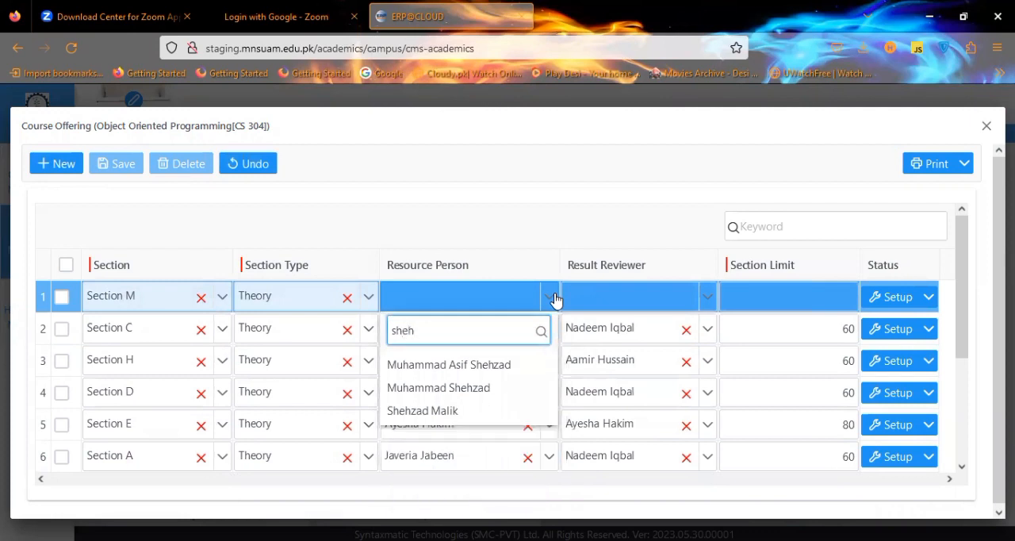
pyautogui.click(500, 389)
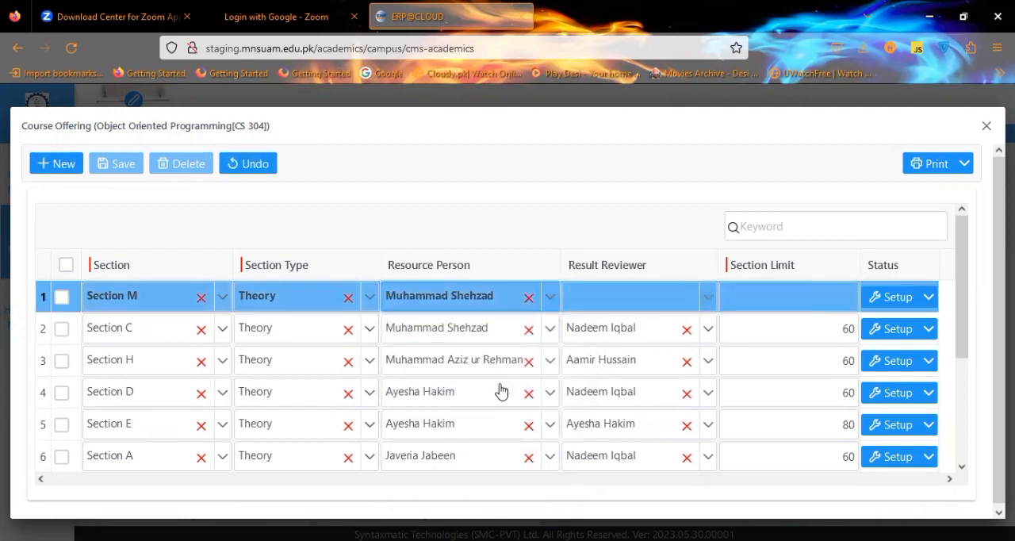
# Search the staff list and assign a result reviewer to the new Section M row.
pyautogui.click(702, 296)
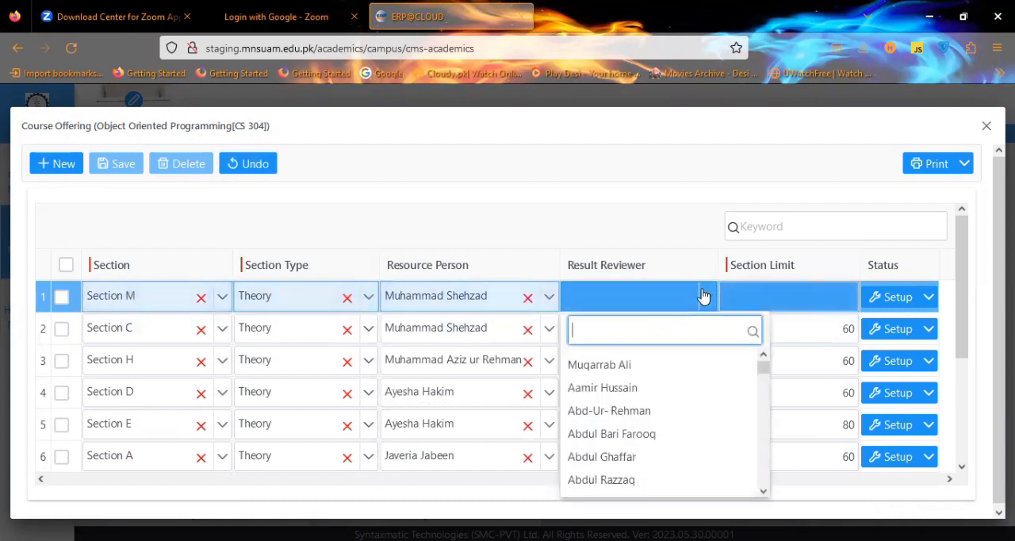
pyautogui.write('nade')
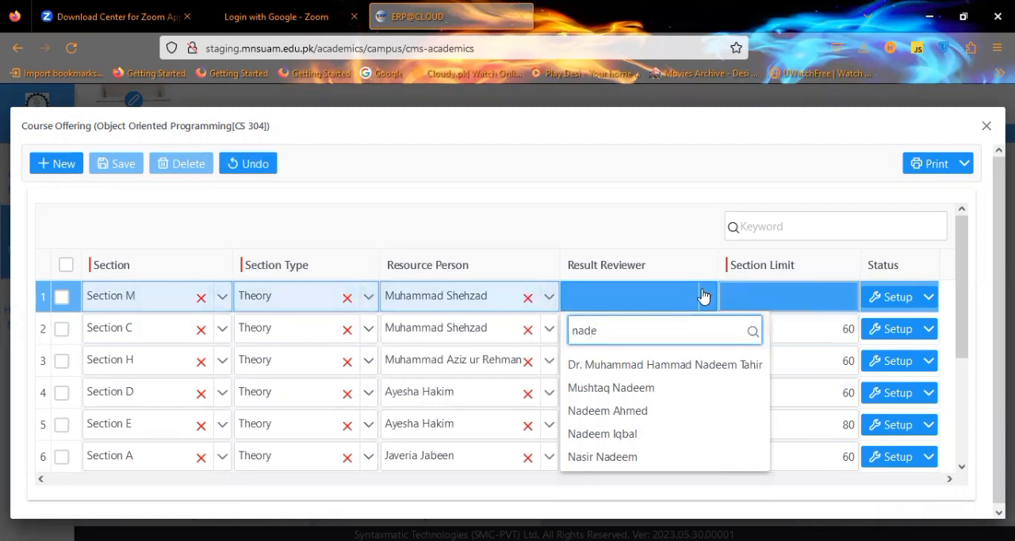
pyautogui.click(711, 446)
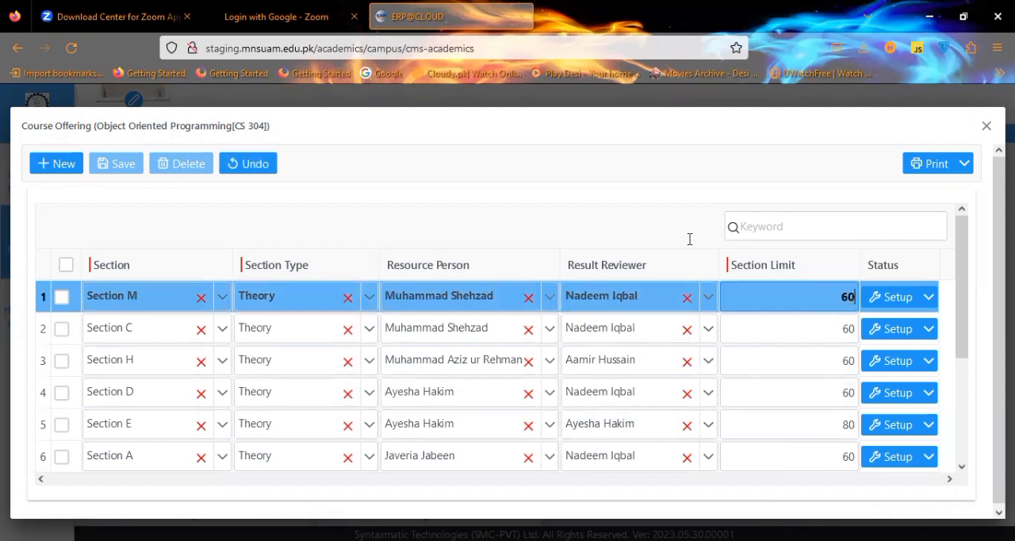
pyautogui.click(476, 224)
pyautogui.click(127, 173)
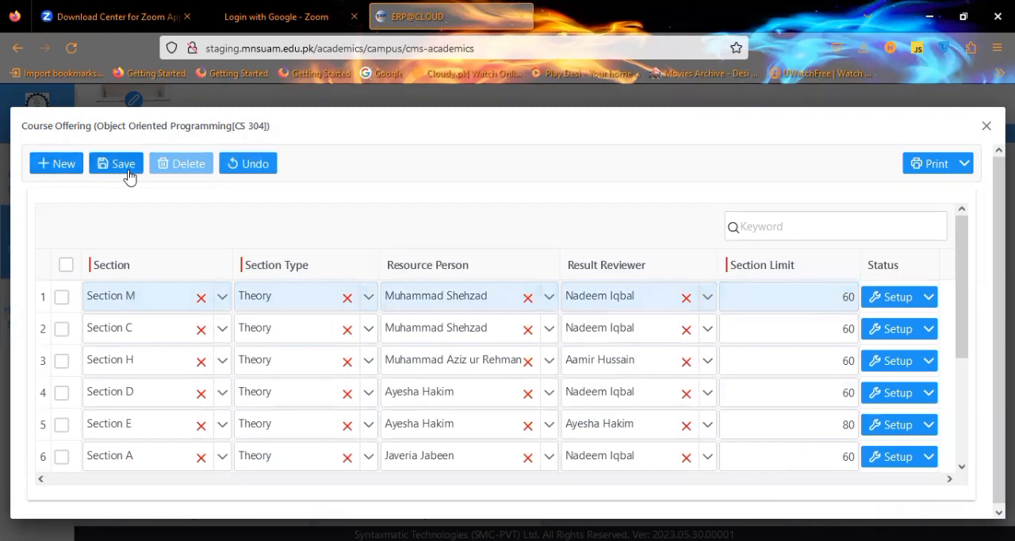
# Select the Section M row, delete it with confirmation, and close the course offering dialog.
pyautogui.click(78, 292)
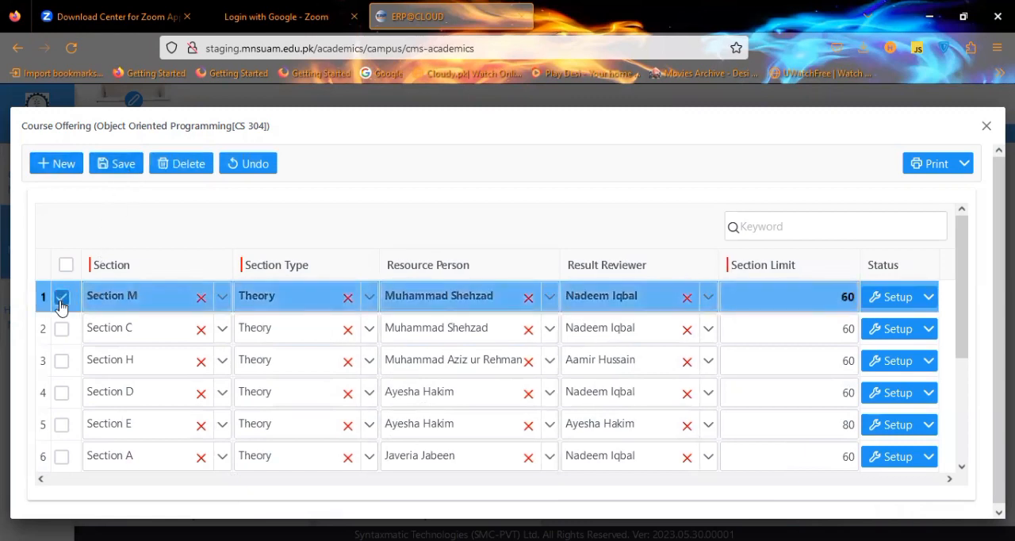
pyautogui.click(189, 168)
pyautogui.click(603, 341)
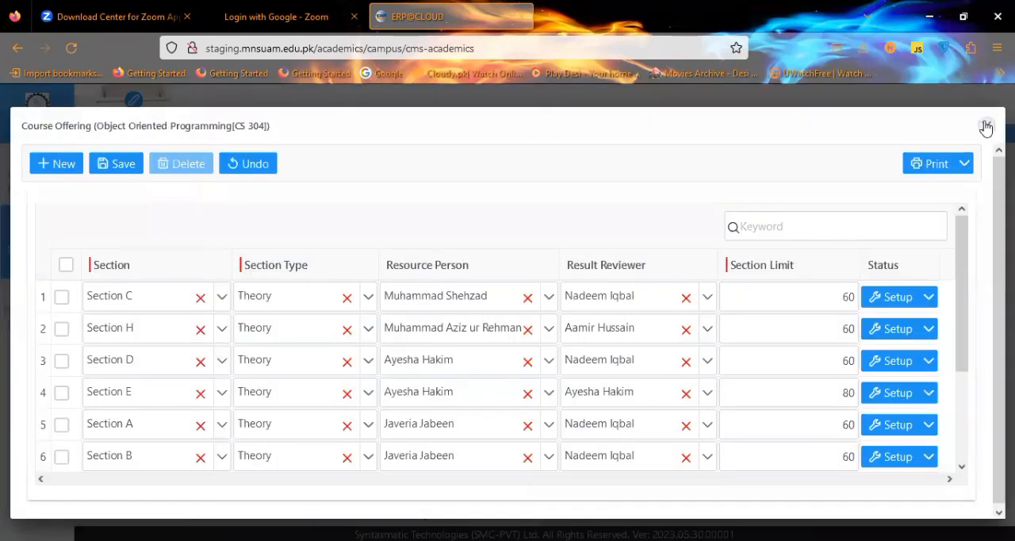
pyautogui.click(986, 128)
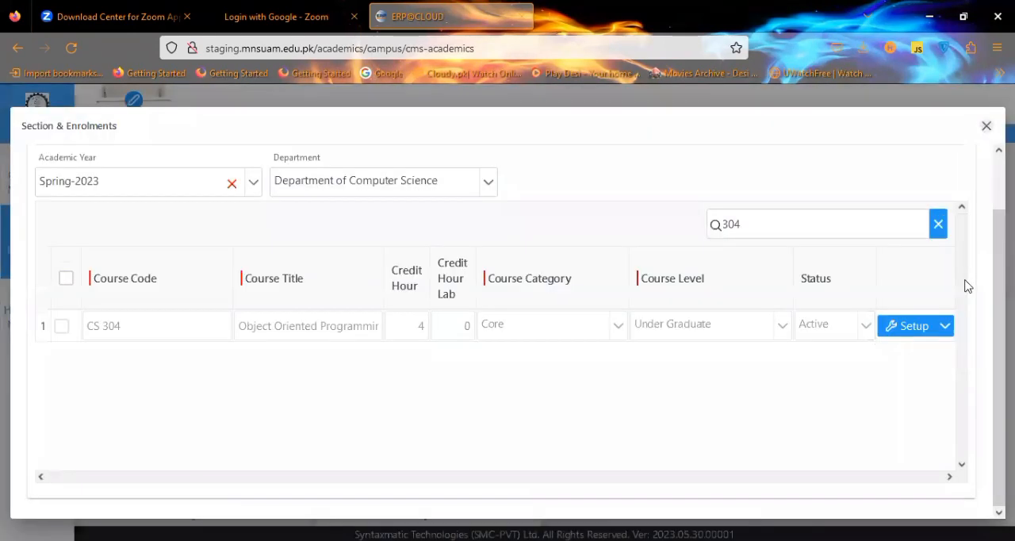
# Open the section distribution of CS 304 and close it again.
pyautogui.click(947, 330)
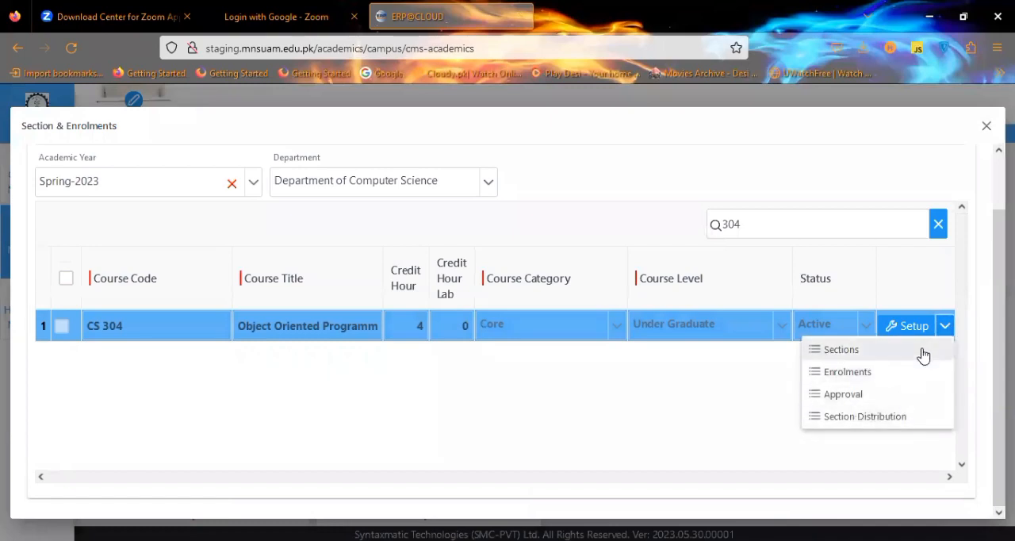
pyautogui.click(911, 419)
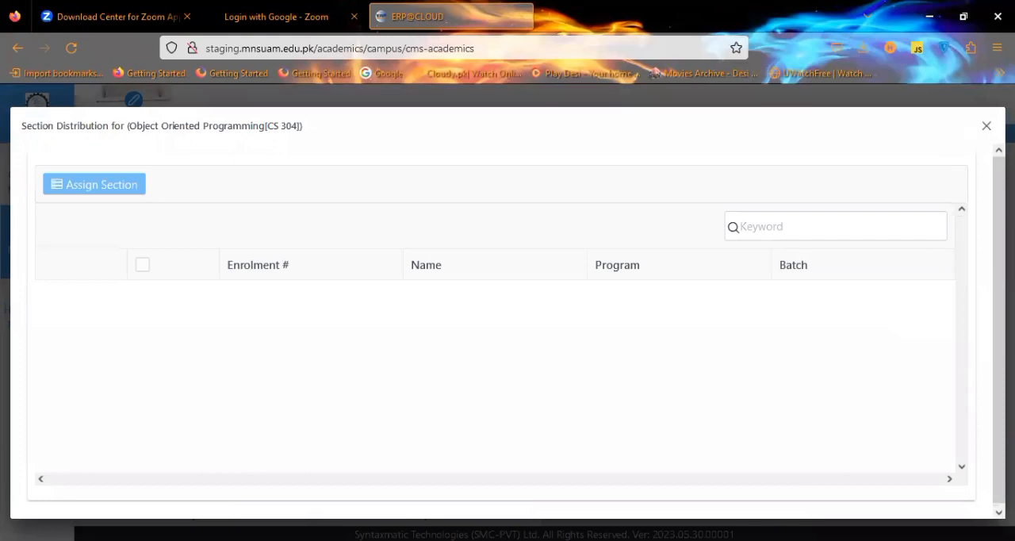
pyautogui.click(986, 126)
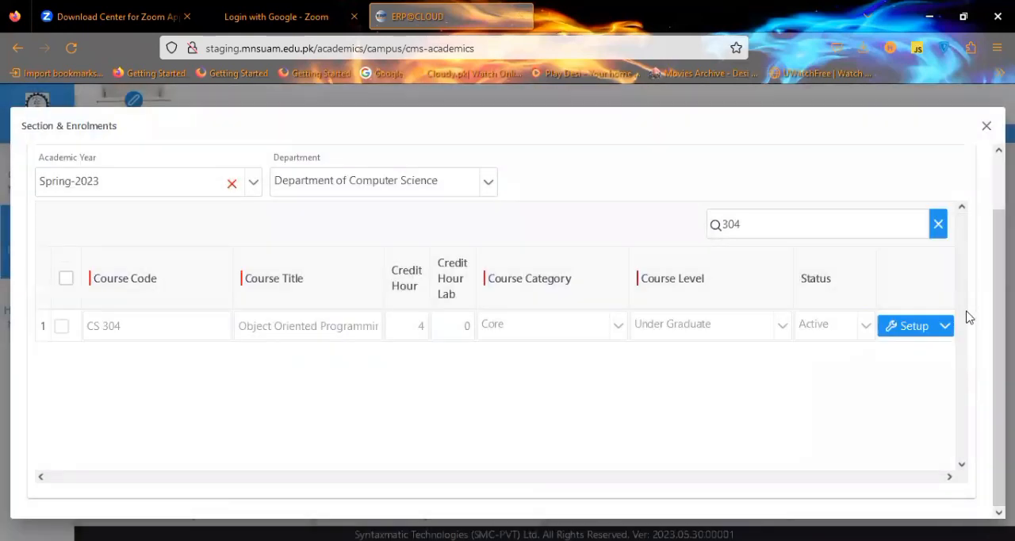
# Open the CS 304 sections, review the enrolled students of Section C, and close the section dialogs.
pyautogui.click(946, 327)
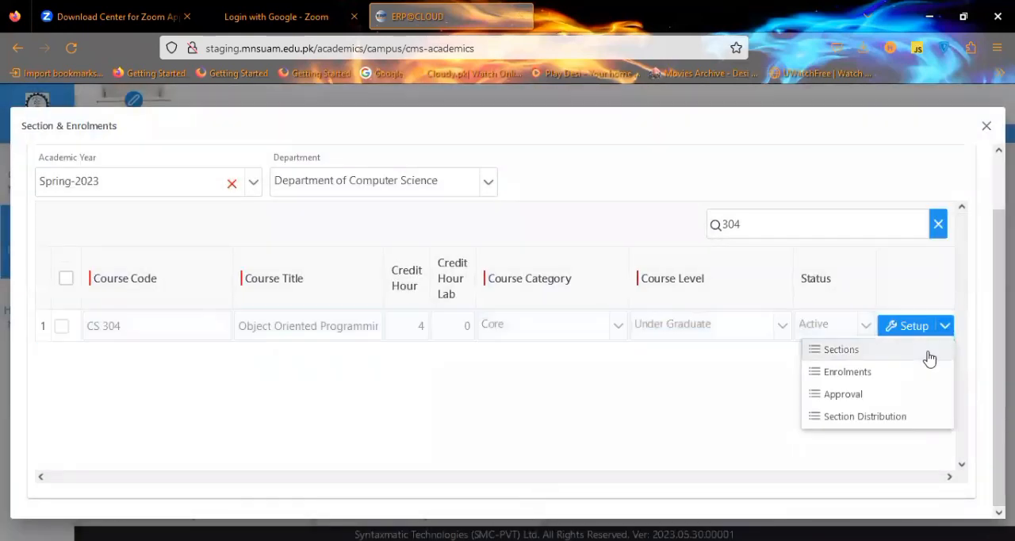
pyautogui.click(928, 354)
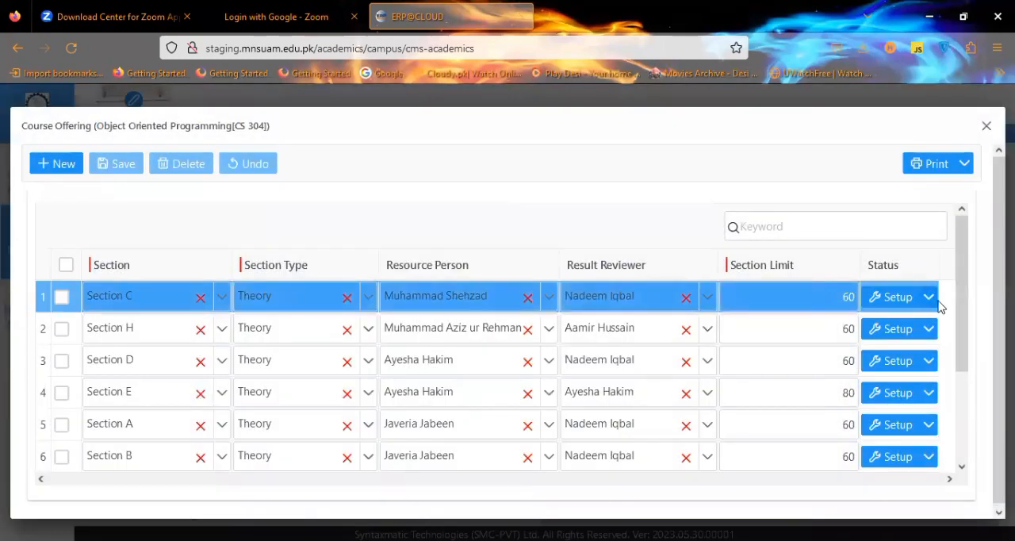
pyautogui.click(930, 299)
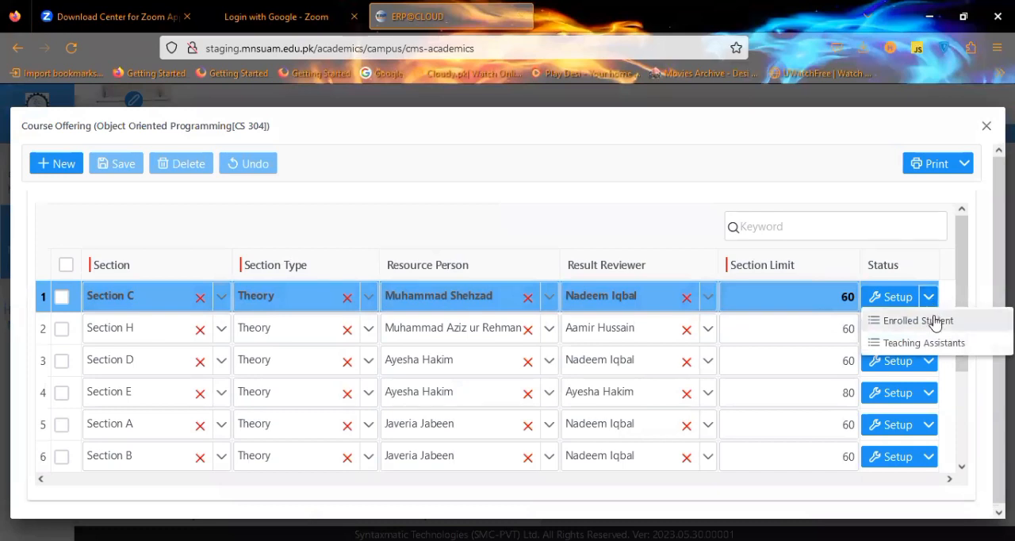
pyautogui.click(935, 319)
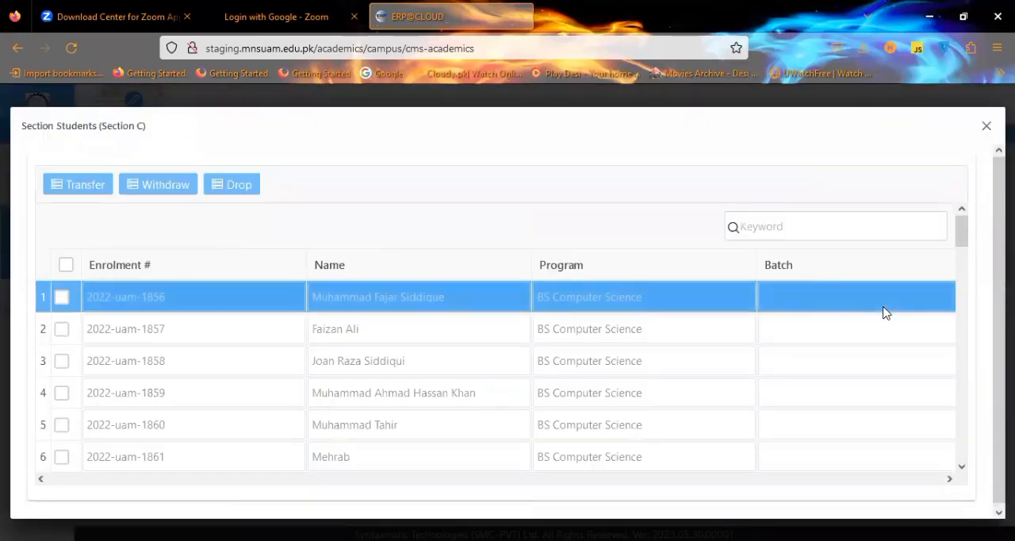
pyautogui.moveTo(962, 232); pyautogui.dragTo(965, 378)
pyautogui.moveTo(965, 319); pyautogui.dragTo(961, 229)
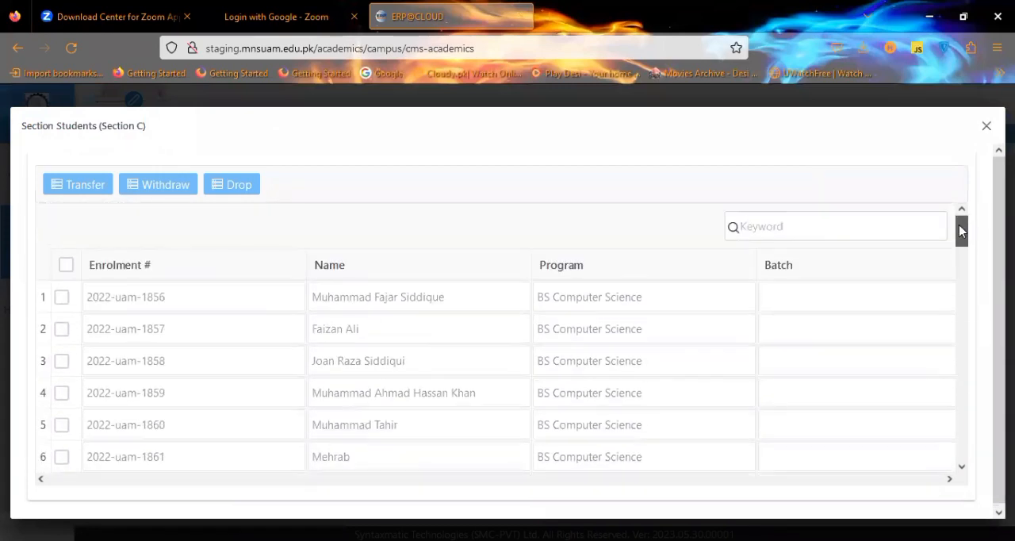
pyautogui.click(61, 297)
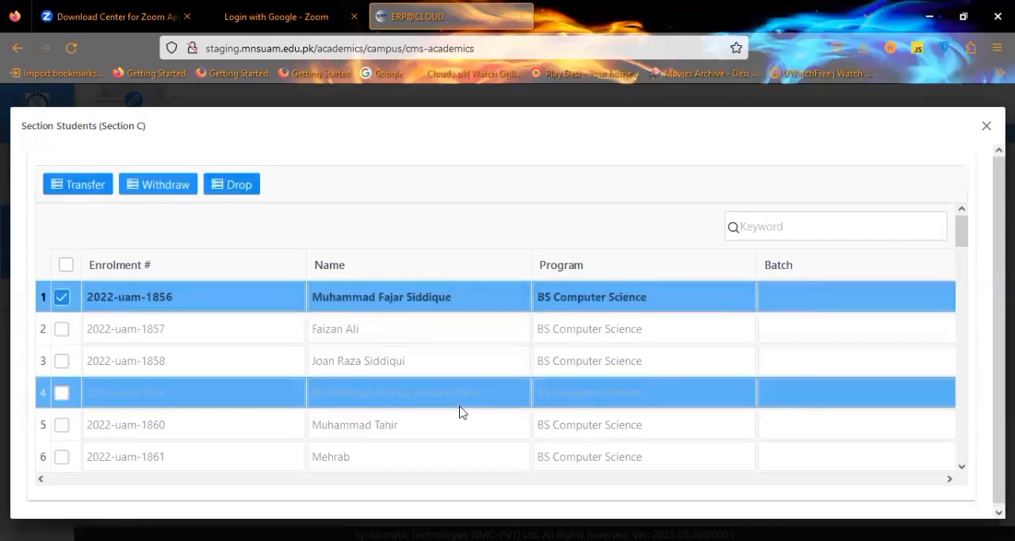
pyautogui.click(983, 128)
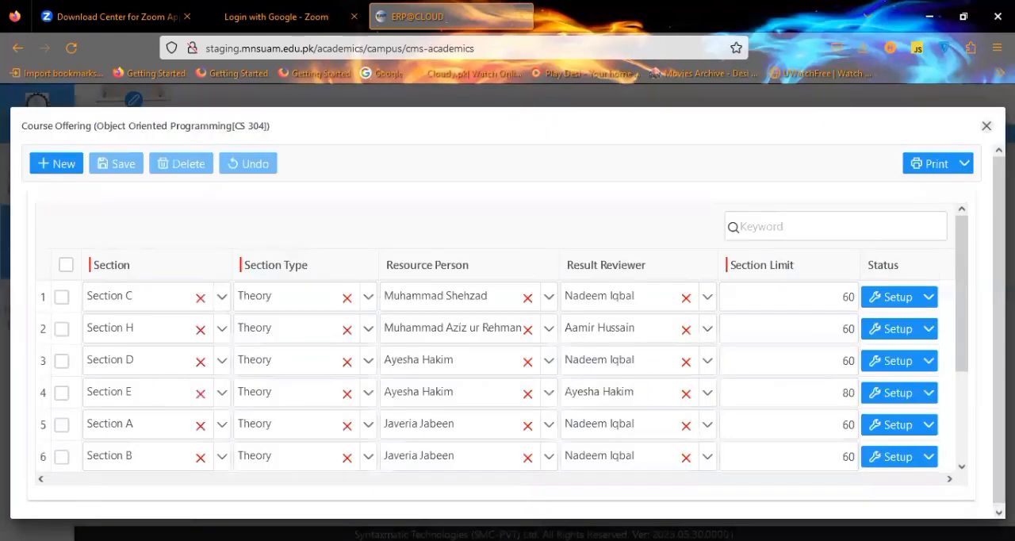
pyautogui.click(986, 127)
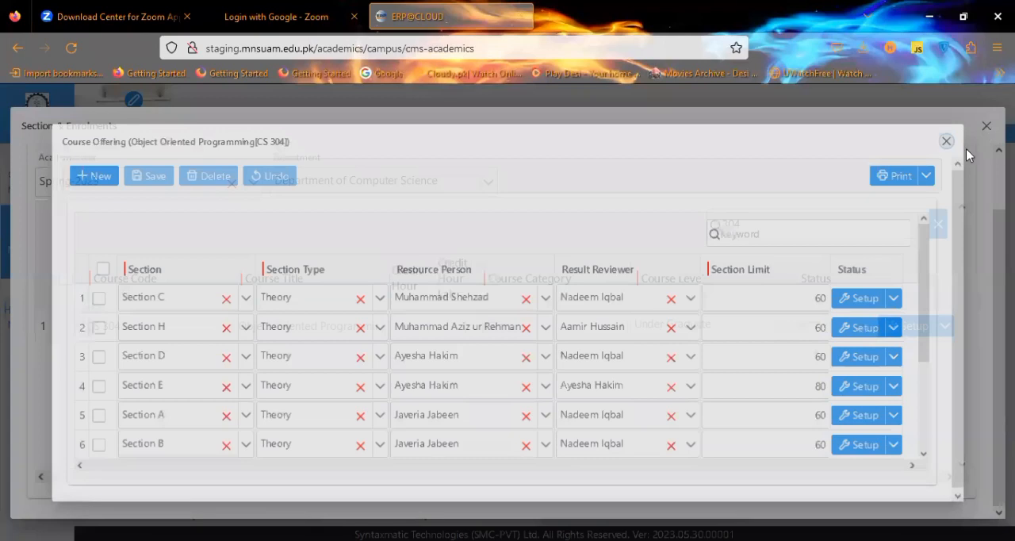
pyautogui.click(985, 130)
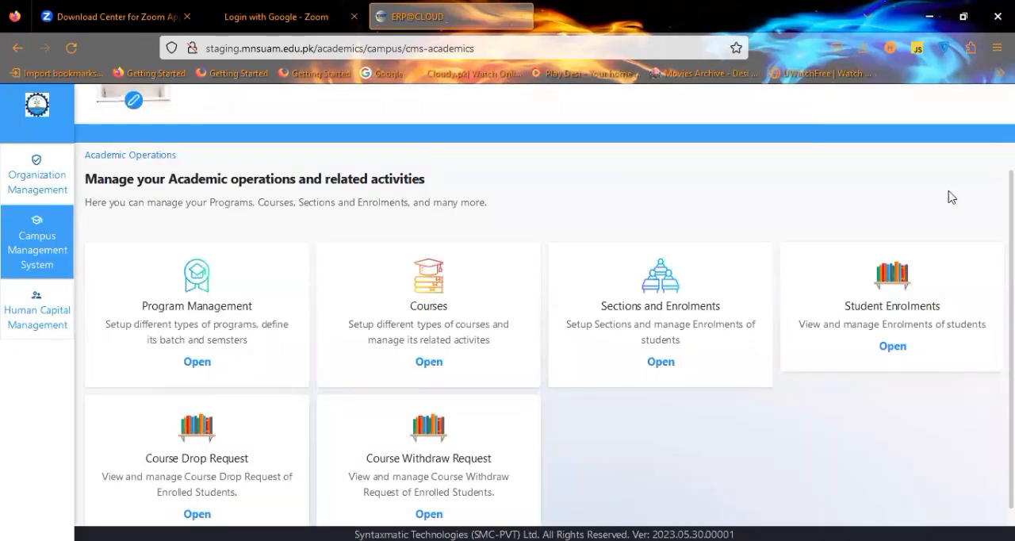
# Switch to the LMS and view the assessment criteria of Design & Analysis of Algorithms Section B.
pyautogui.scroll(3, 539, 318)
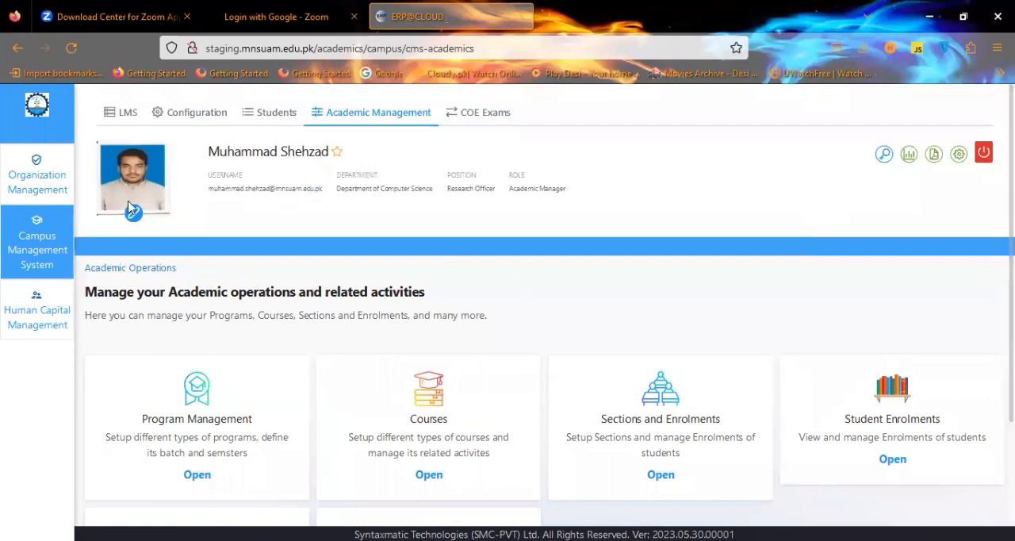
pyautogui.click(119, 115)
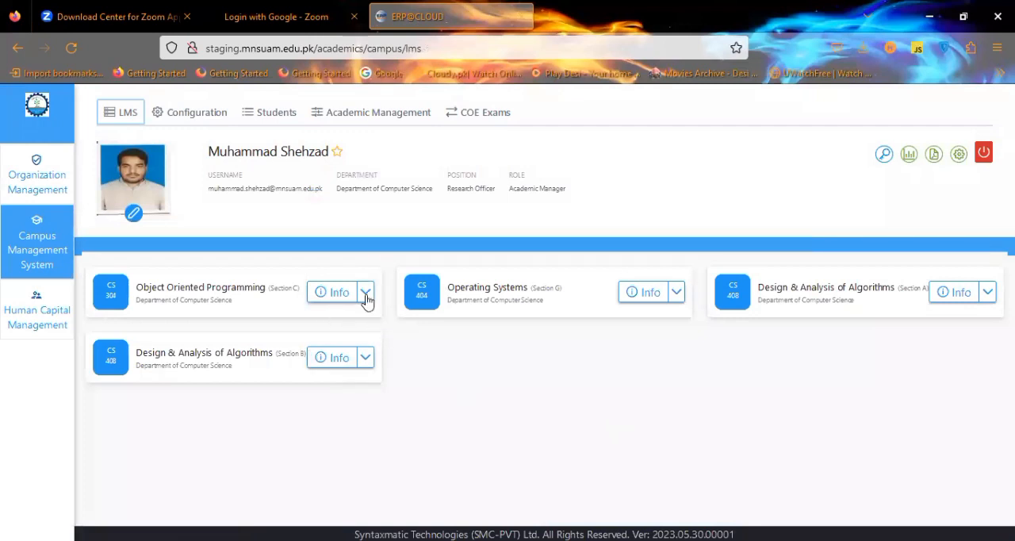
pyautogui.click(366, 357)
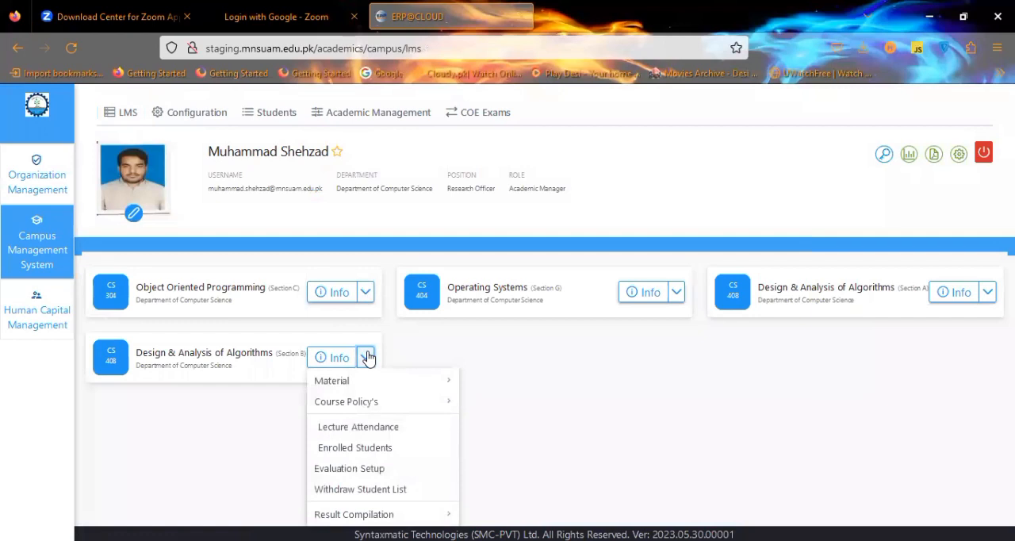
pyautogui.moveTo(412, 406)
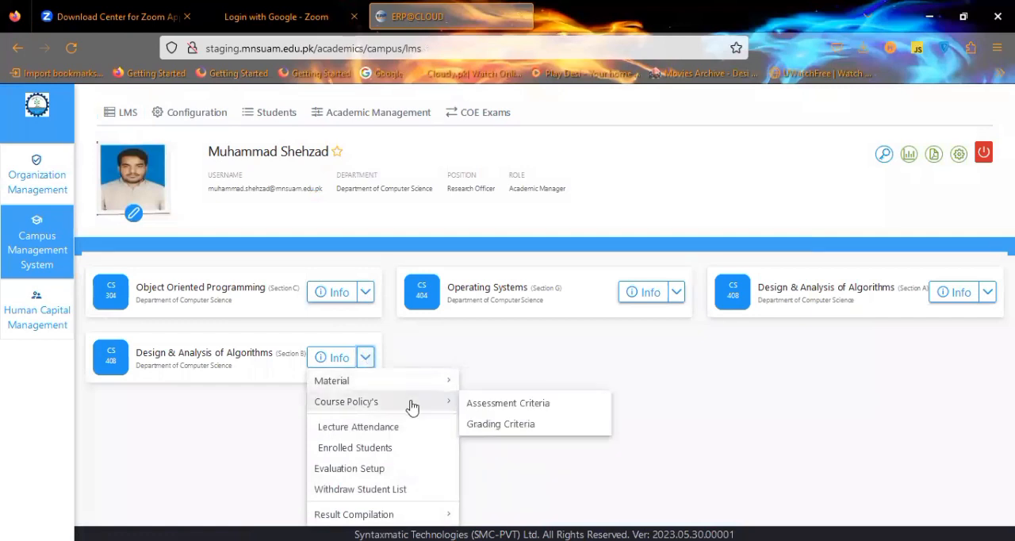
pyautogui.click(495, 404)
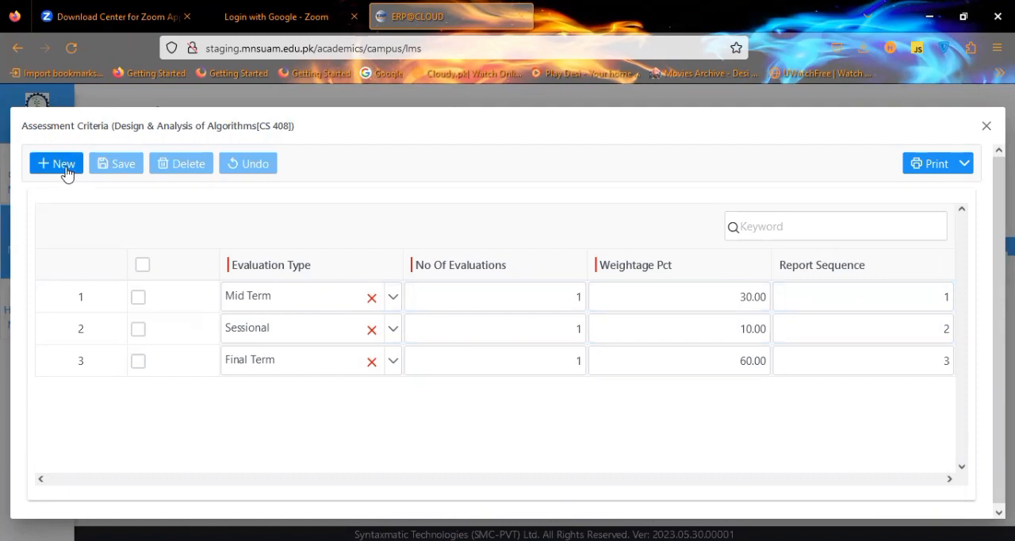
pyautogui.click(643, 310)
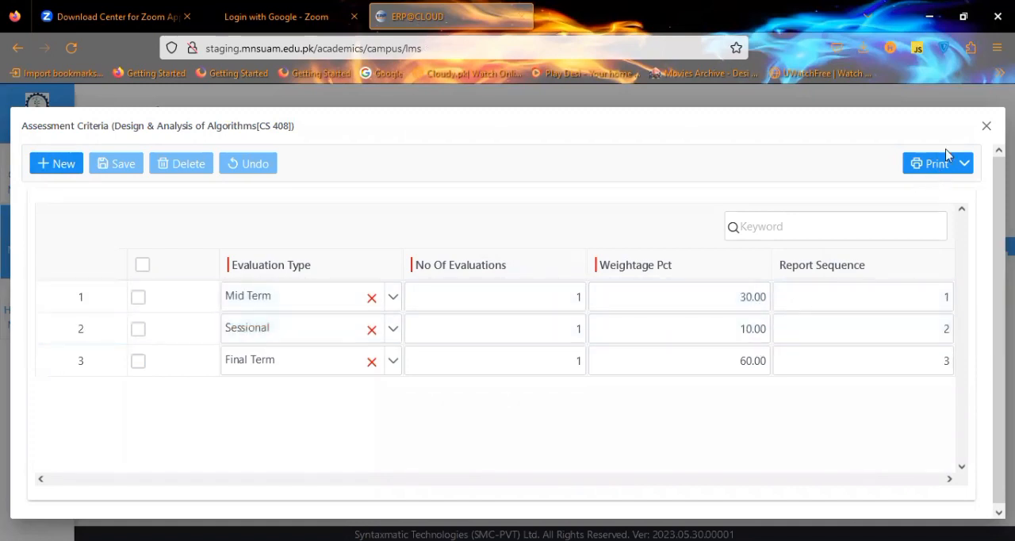
pyautogui.click(985, 126)
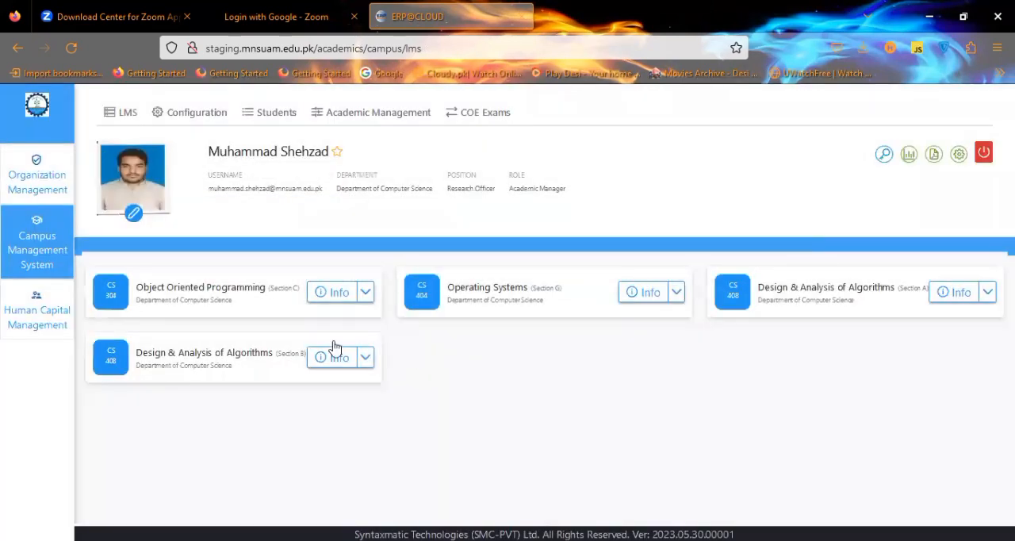
# Open the evaluation setup of Object Oriented Programming and browse the new evaluation form's type options without saving.
pyautogui.click(365, 293)
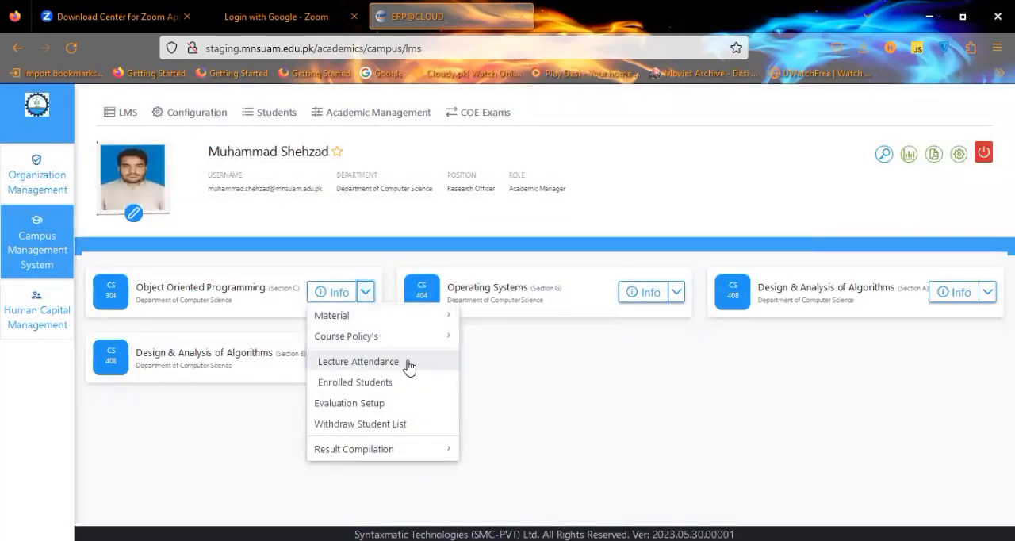
pyautogui.moveTo(442, 340)
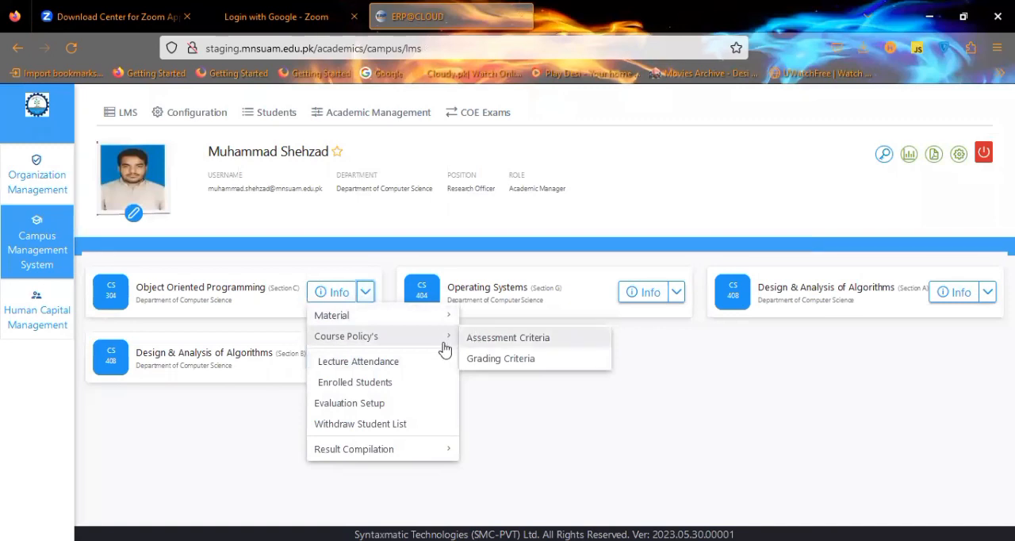
pyautogui.click(421, 406)
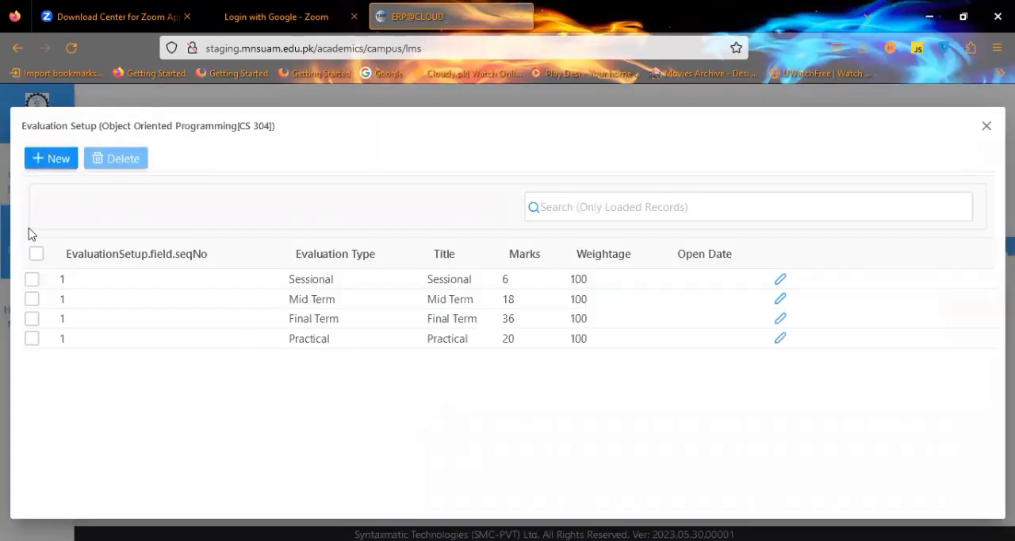
pyautogui.click(56, 162)
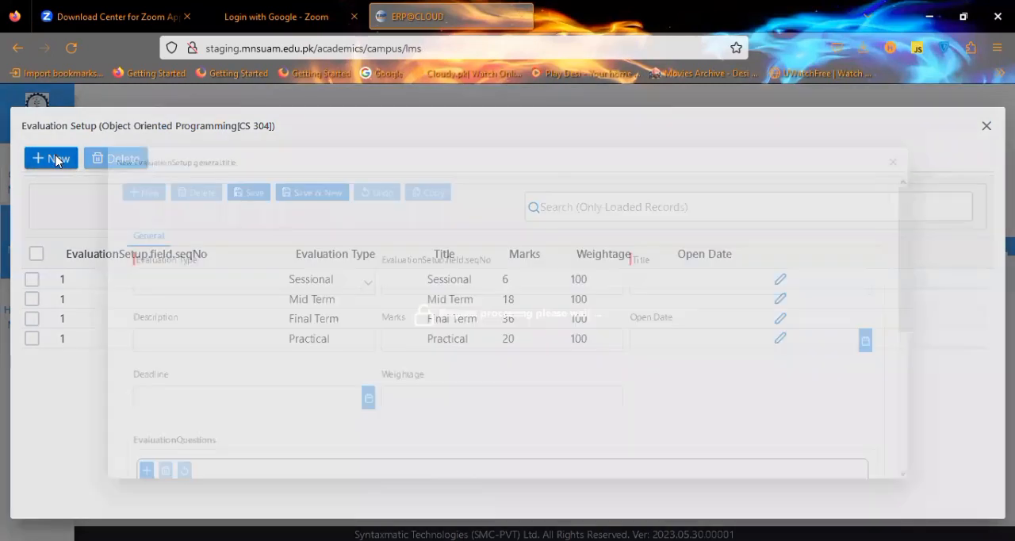
pyautogui.click(296, 284)
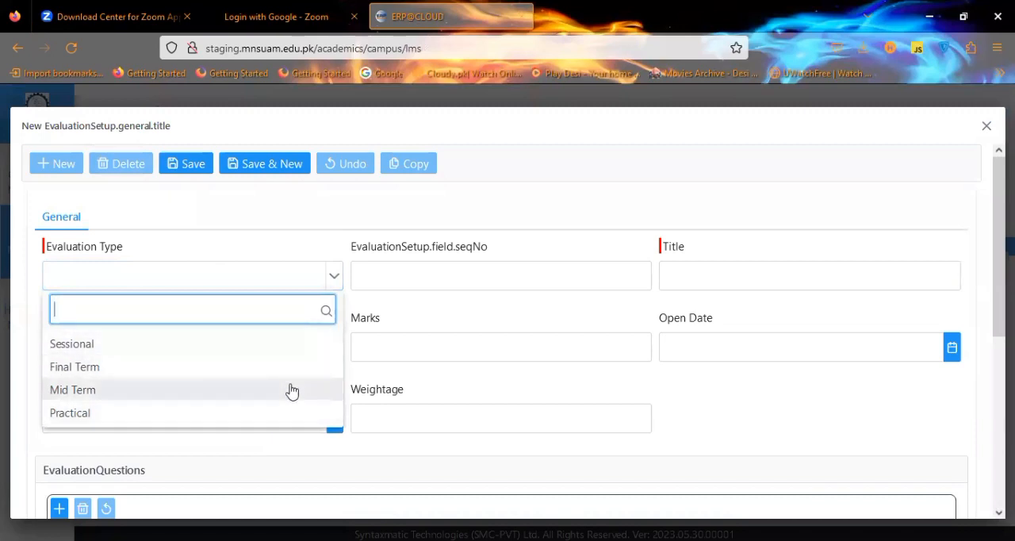
pyautogui.click(381, 221)
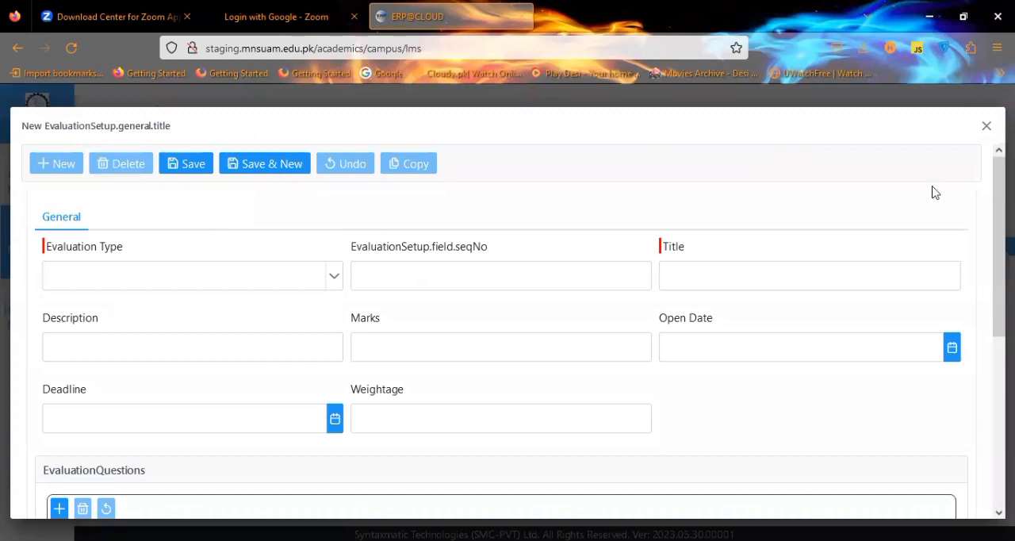
pyautogui.click(986, 126)
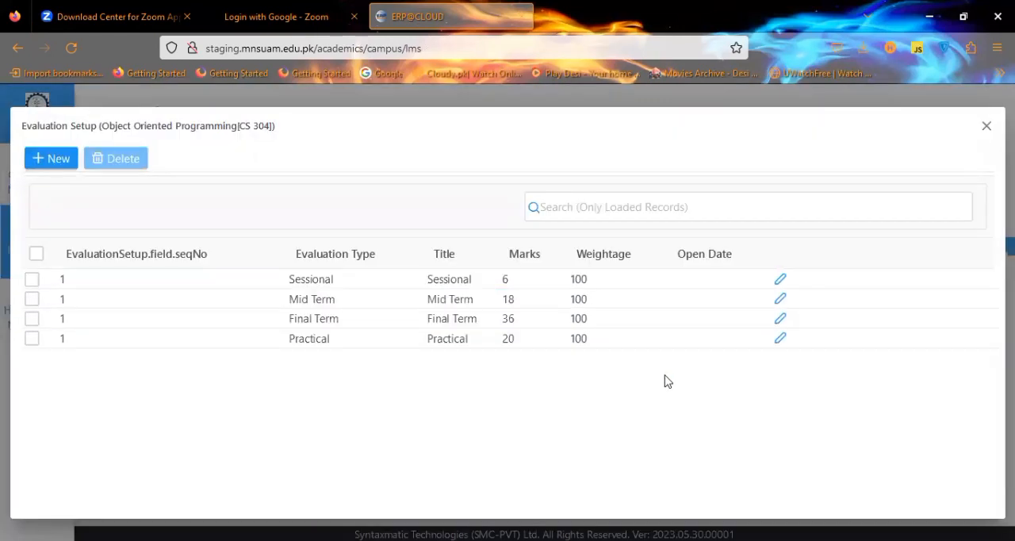
pyautogui.click(985, 129)
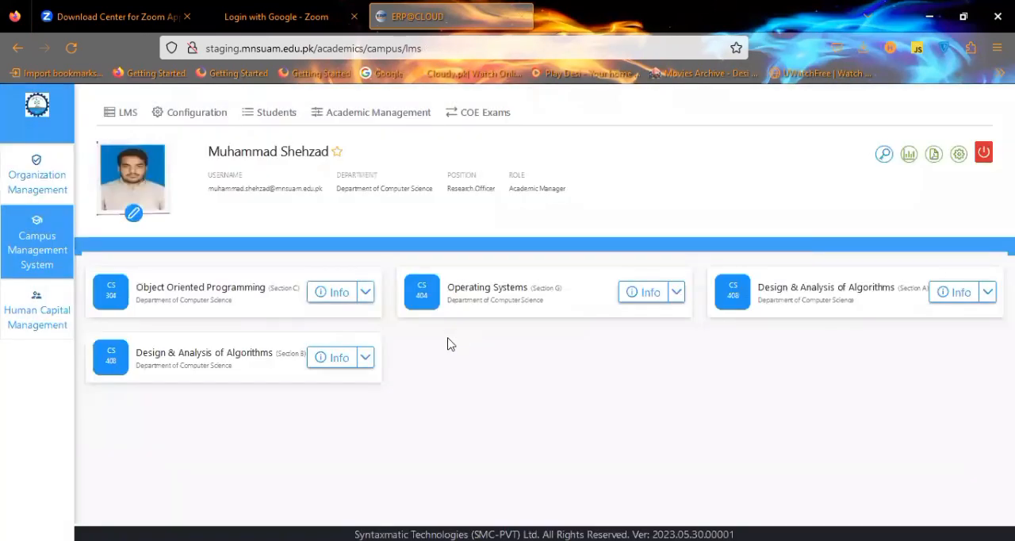
# Open the section marks entry sheet of Object Oriented Programming, review the students' marks cells, and close it without saving.
pyautogui.hotkey('alt', 'Left')
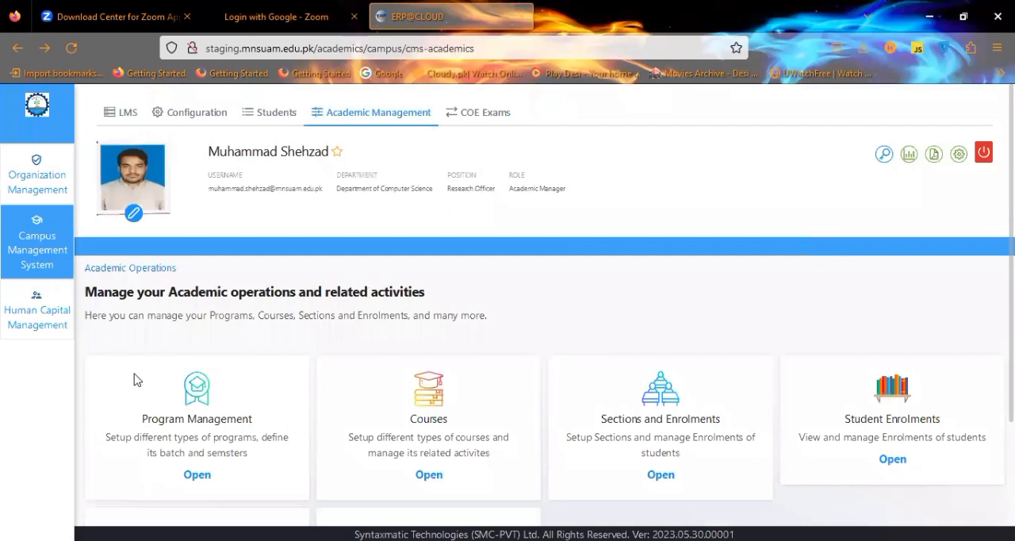
pyautogui.click(125, 111)
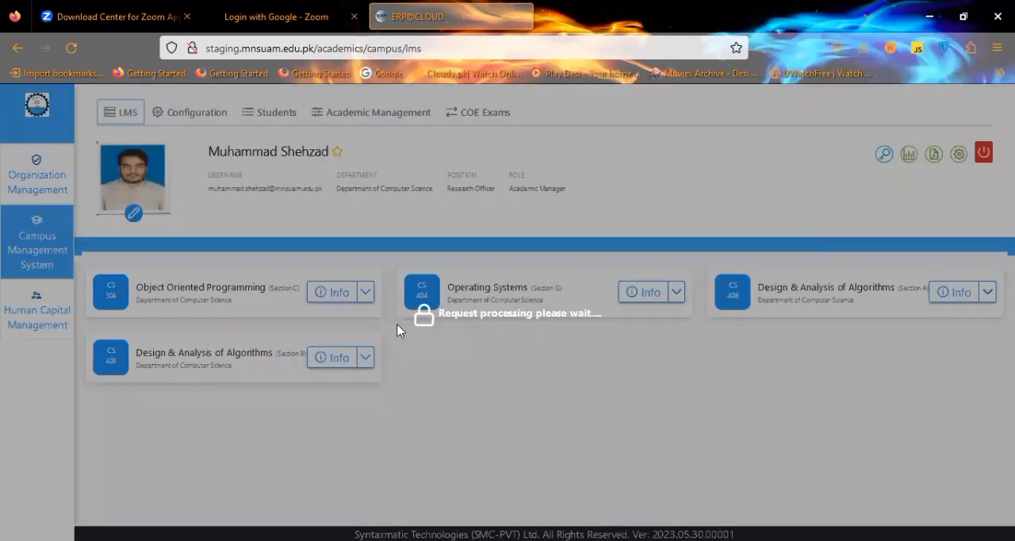
pyautogui.click(365, 292)
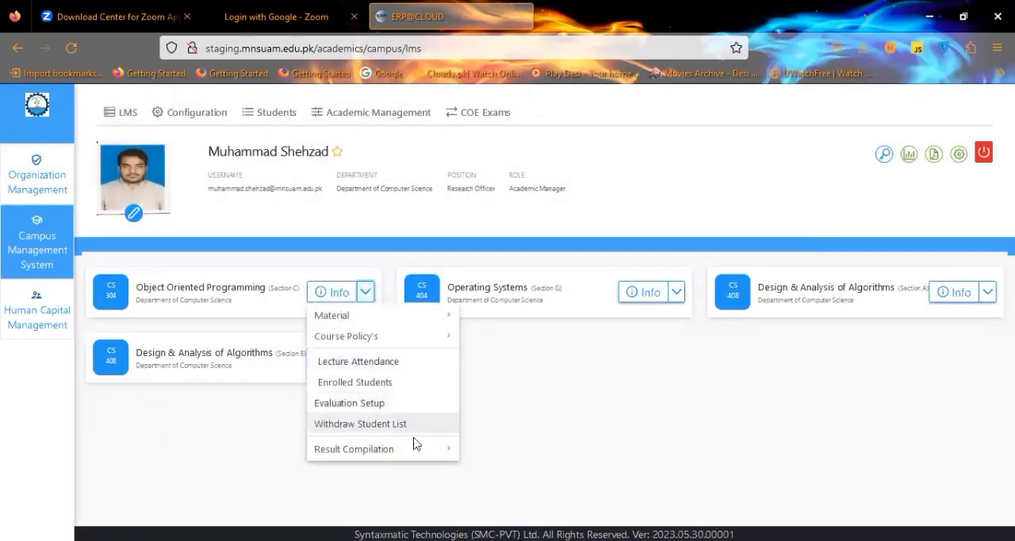
pyautogui.moveTo(421, 446)
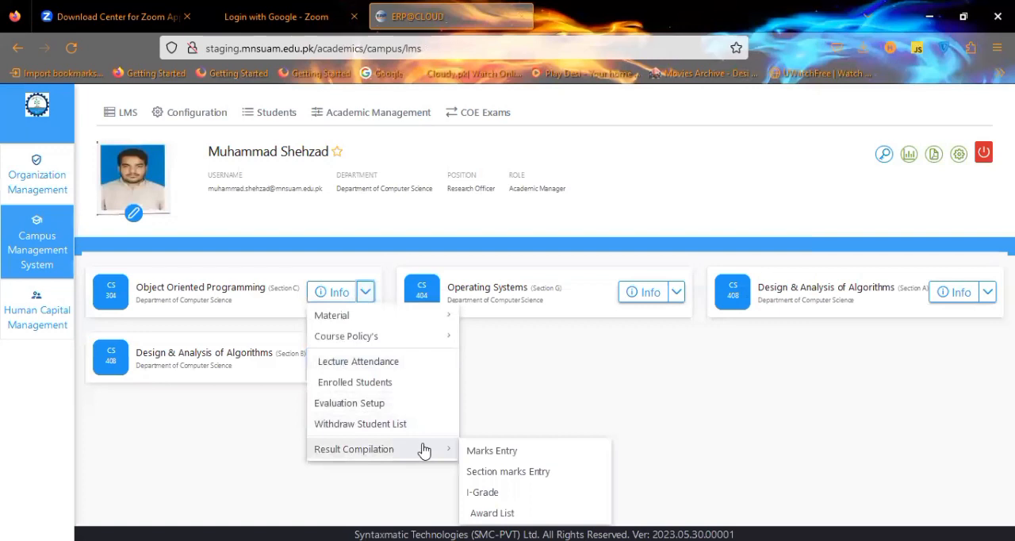
pyautogui.click(487, 474)
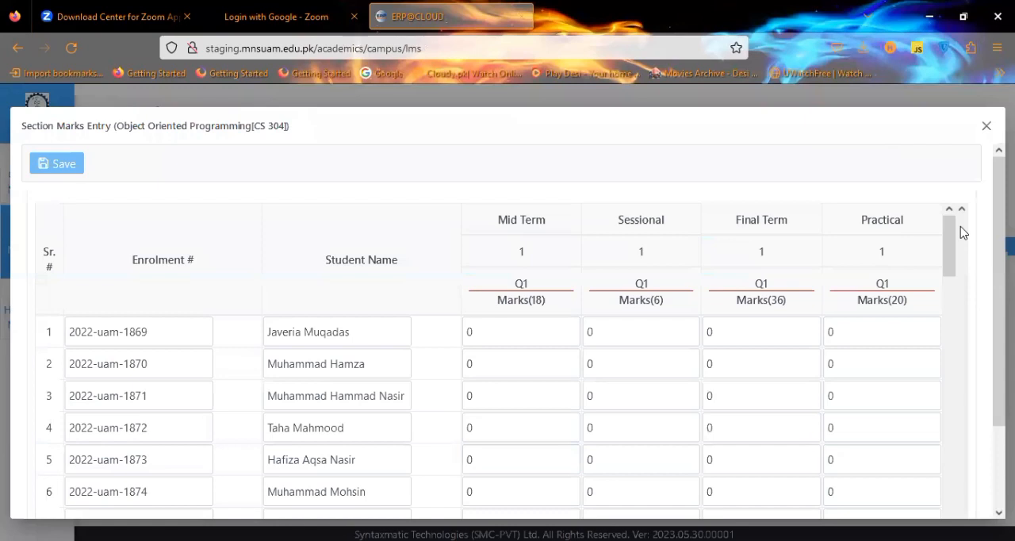
pyautogui.moveTo(952, 237); pyautogui.dragTo(952, 243)
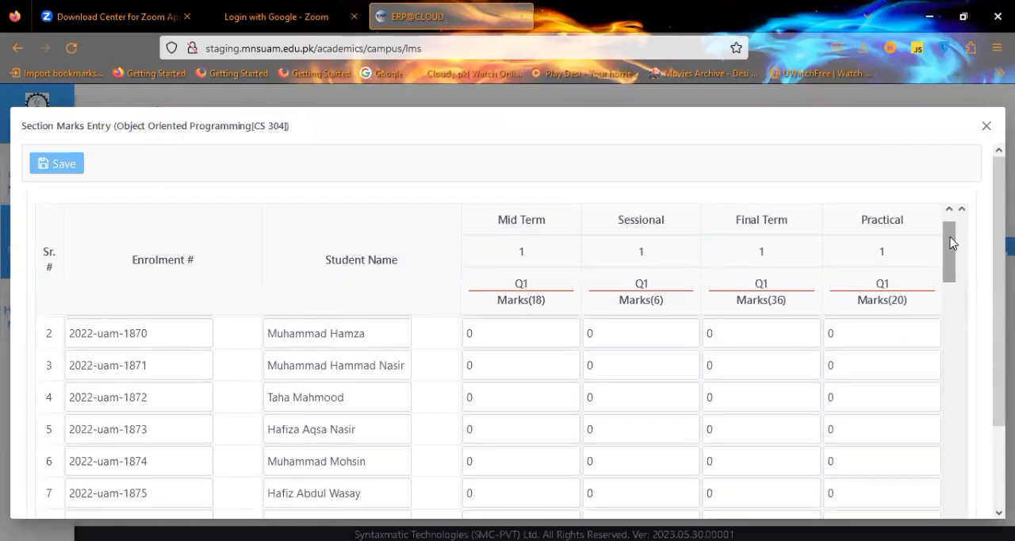
pyautogui.scroll(1, 953, 223)
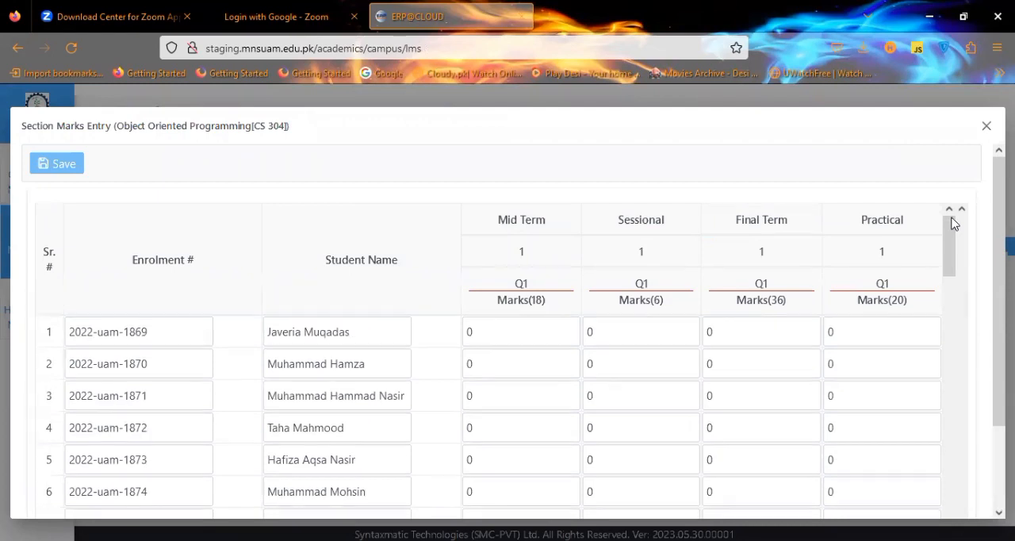
pyautogui.click(479, 332)
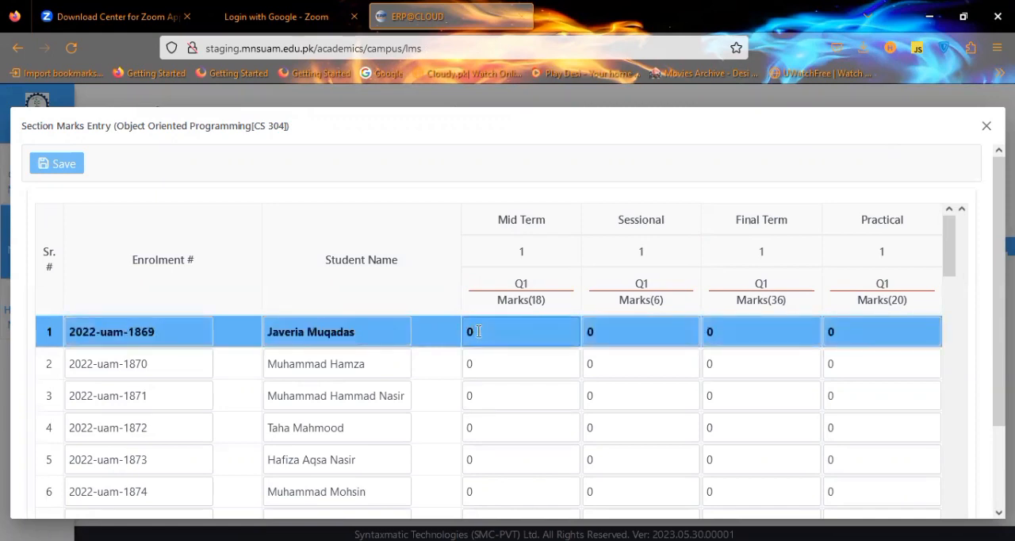
pyautogui.click(476, 362)
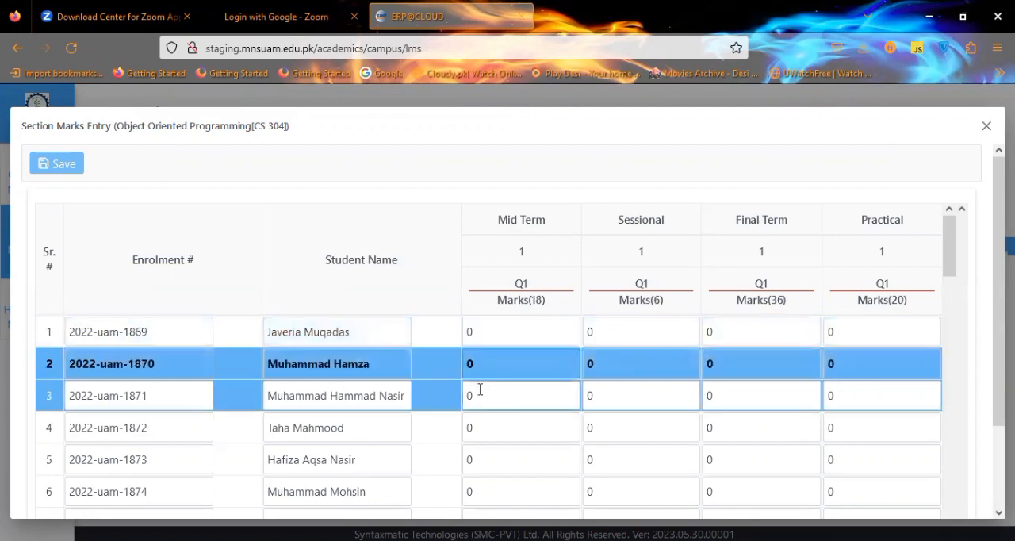
pyautogui.click(480, 389)
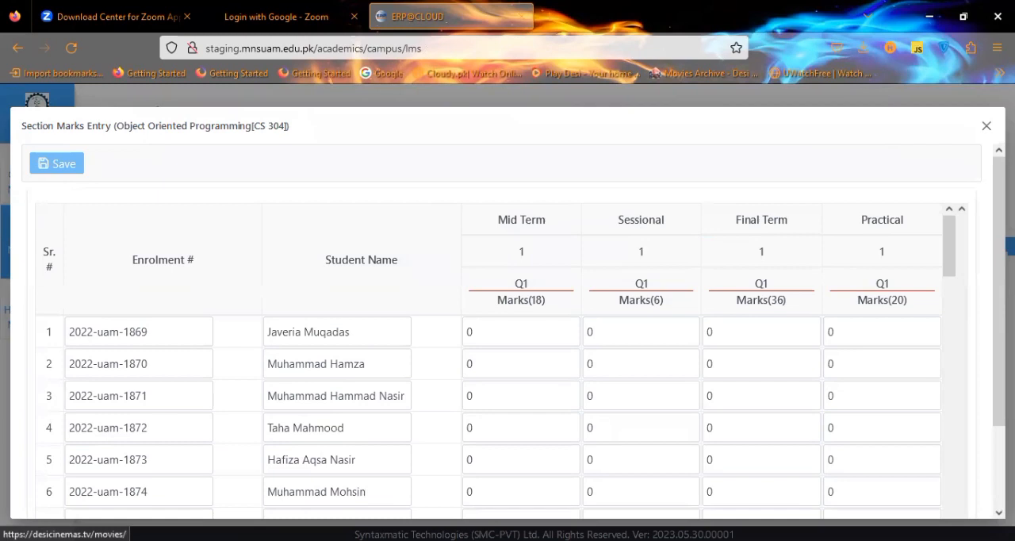
pyautogui.click(987, 128)
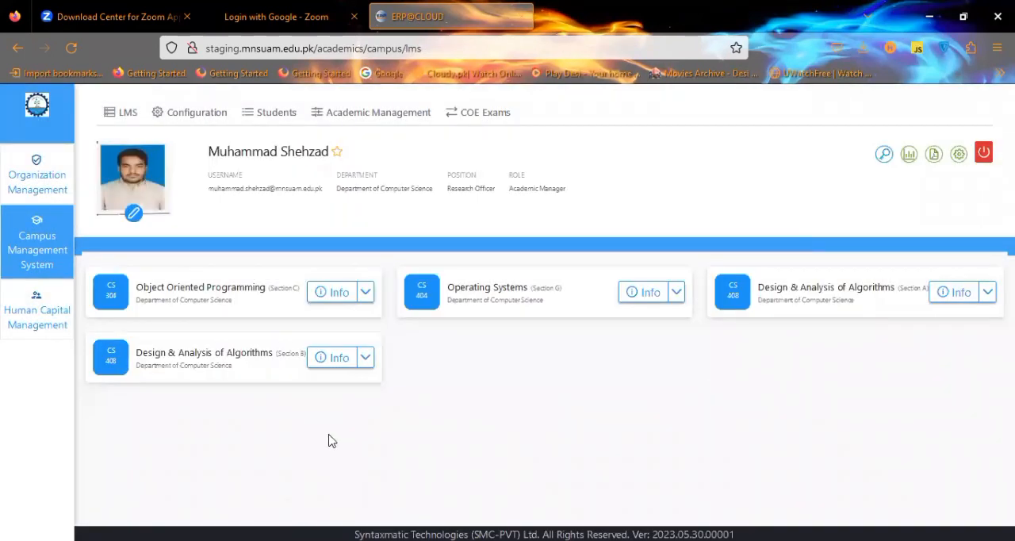
# Browse the result compilation options of Design & Analysis of Algorithms Section B and Object Oriented Programming without opening any.
pyautogui.click(365, 357)
pyautogui.moveTo(441, 515)
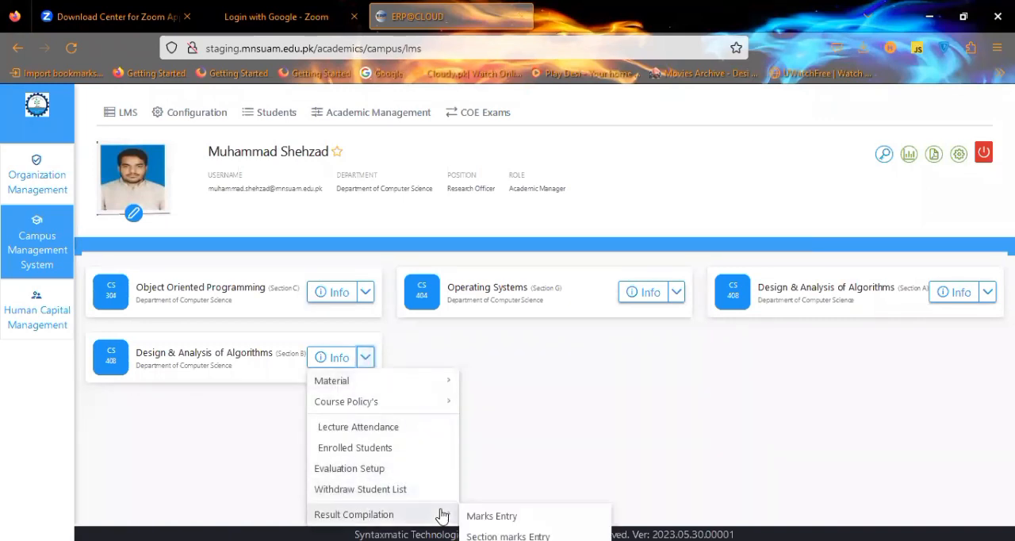
pyautogui.click(366, 292)
pyautogui.moveTo(421, 450)
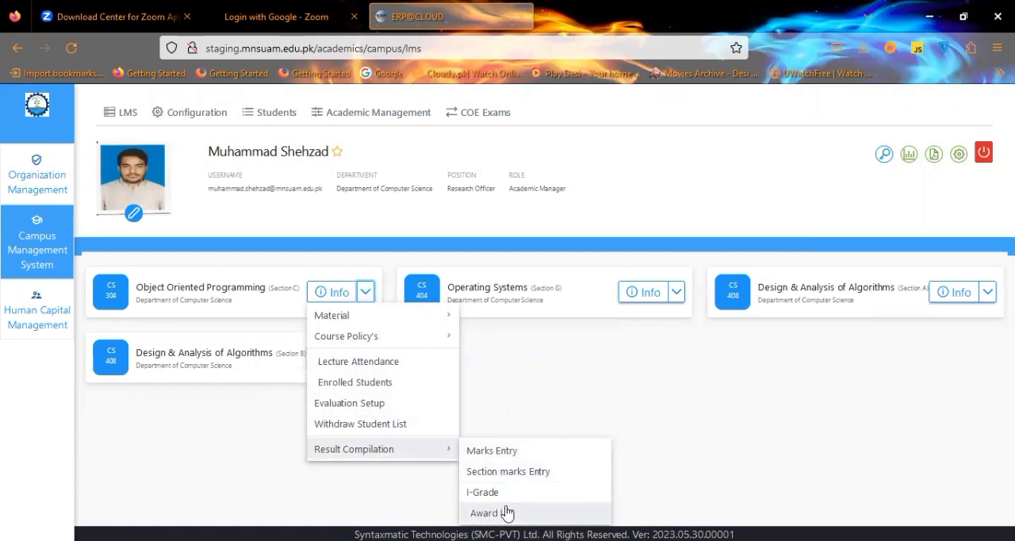
pyautogui.click(531, 421)
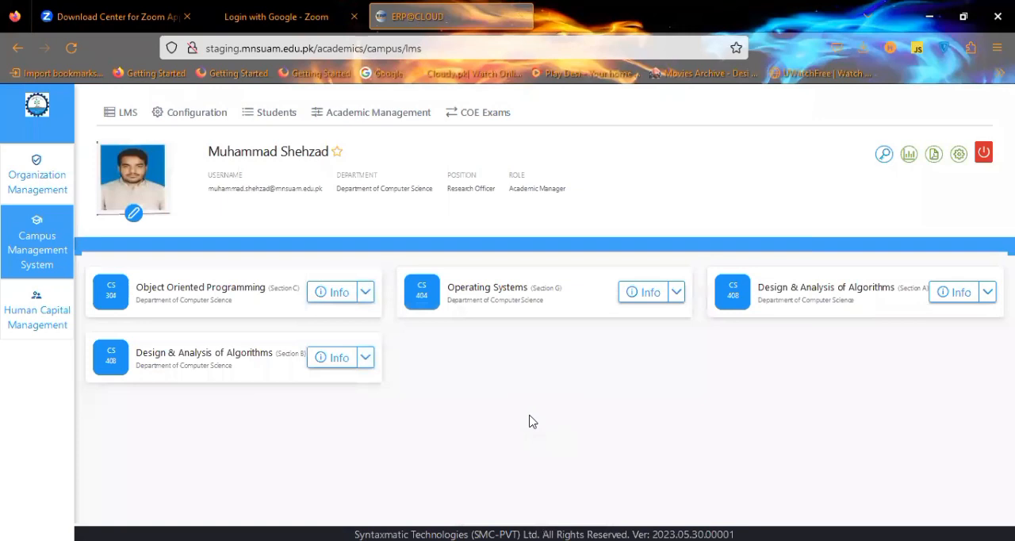